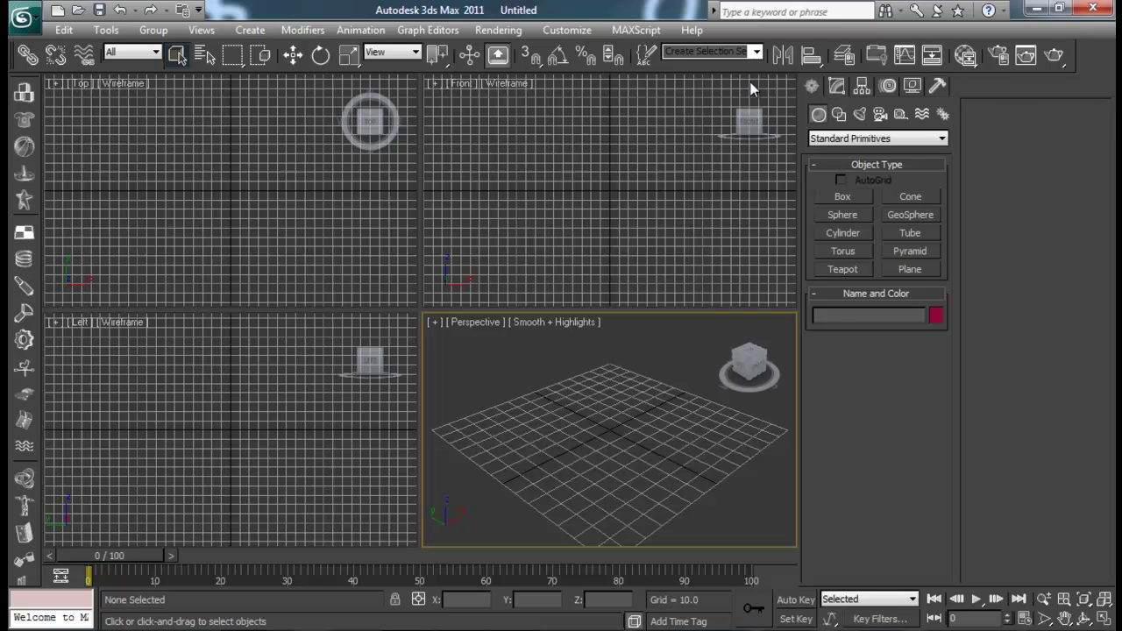
click(836, 85)
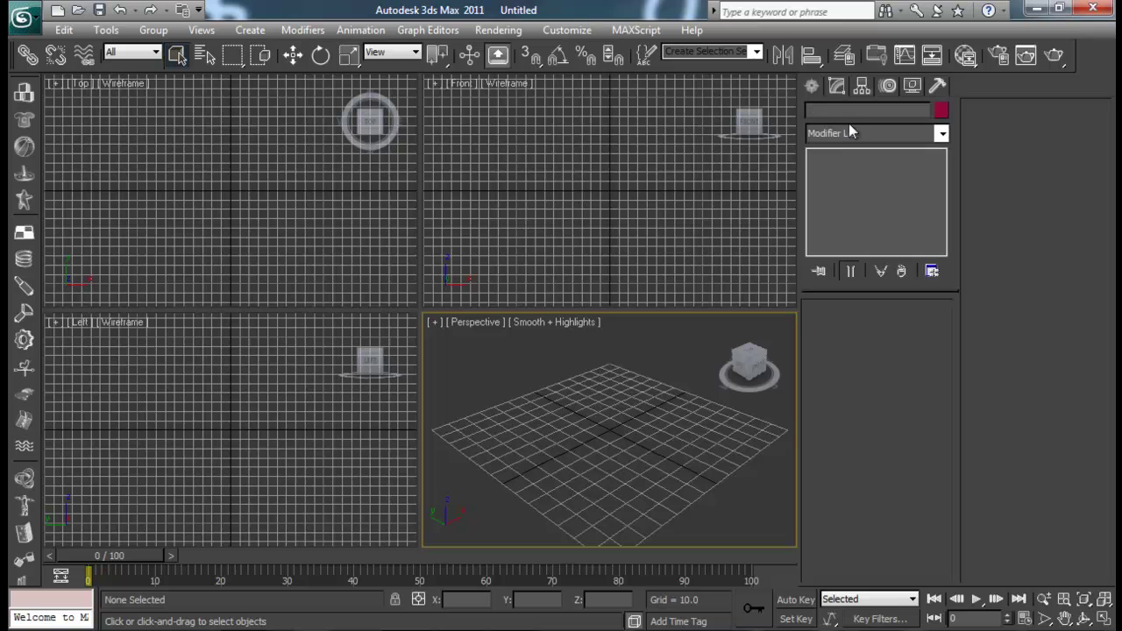
click(855, 134)
click(896, 279)
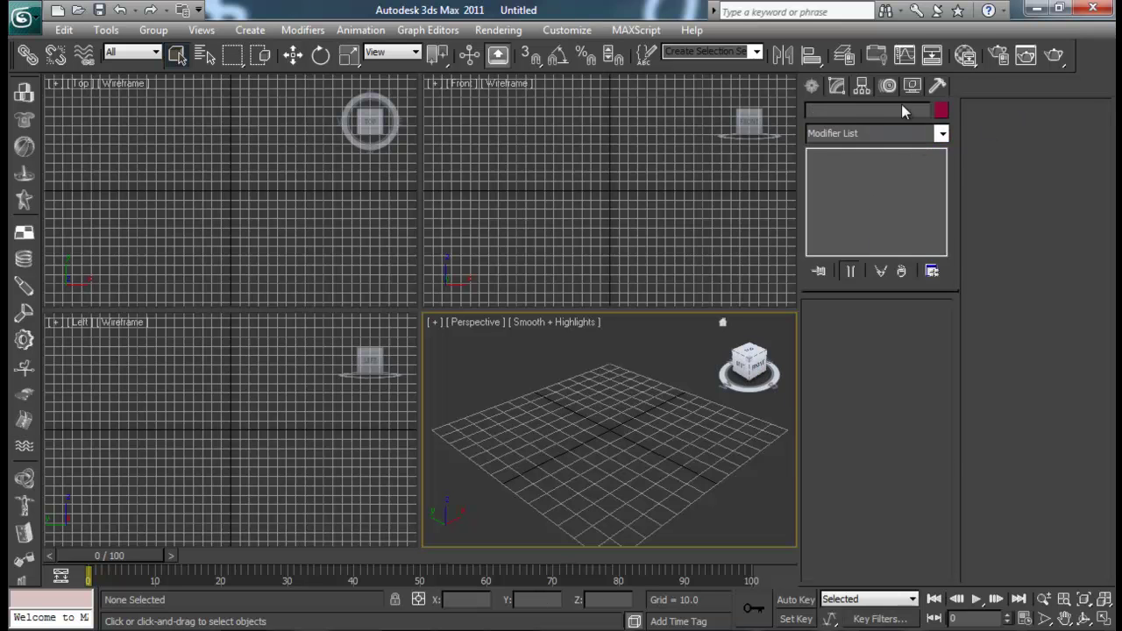
click(812, 87)
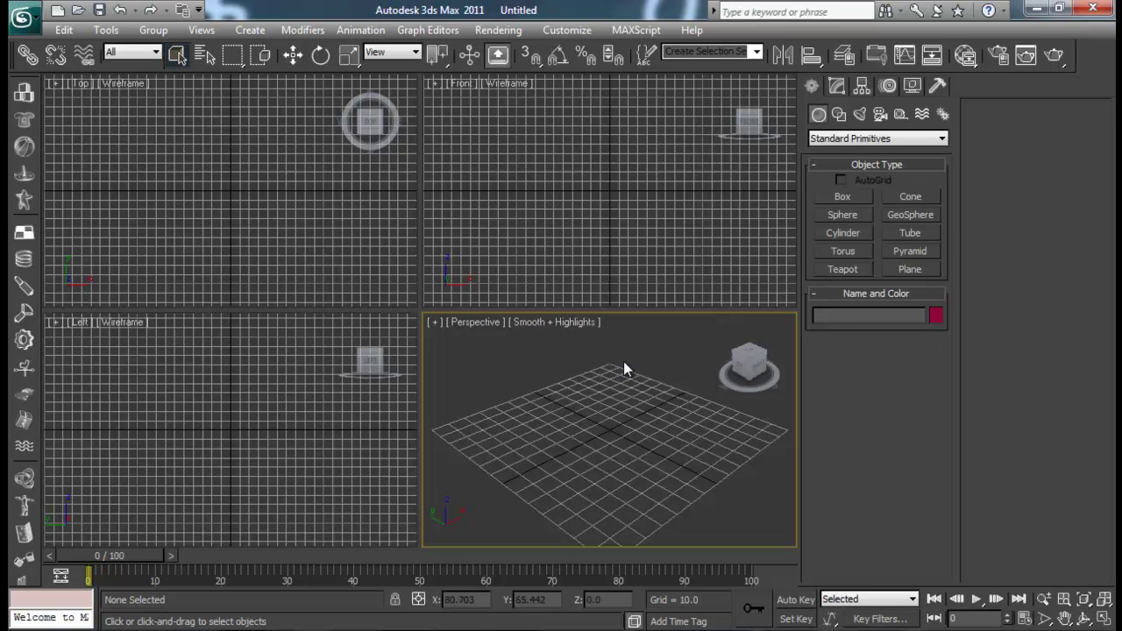
- Create a box about 43 units wide at the centre of the grid in the perspective view
alt+middle_drag(623, 368, 596, 419)
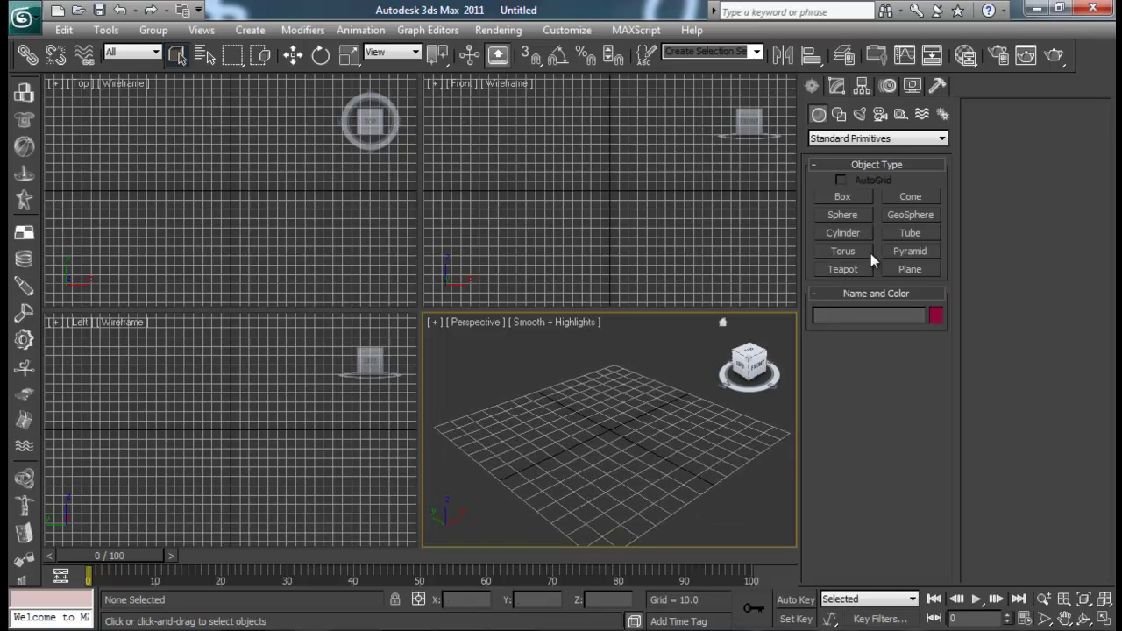
click(853, 201)
mouse_move(609, 427)
mouse_down()
mouse_move(623, 458)
mouse_move(613, 445)
mouse_up()
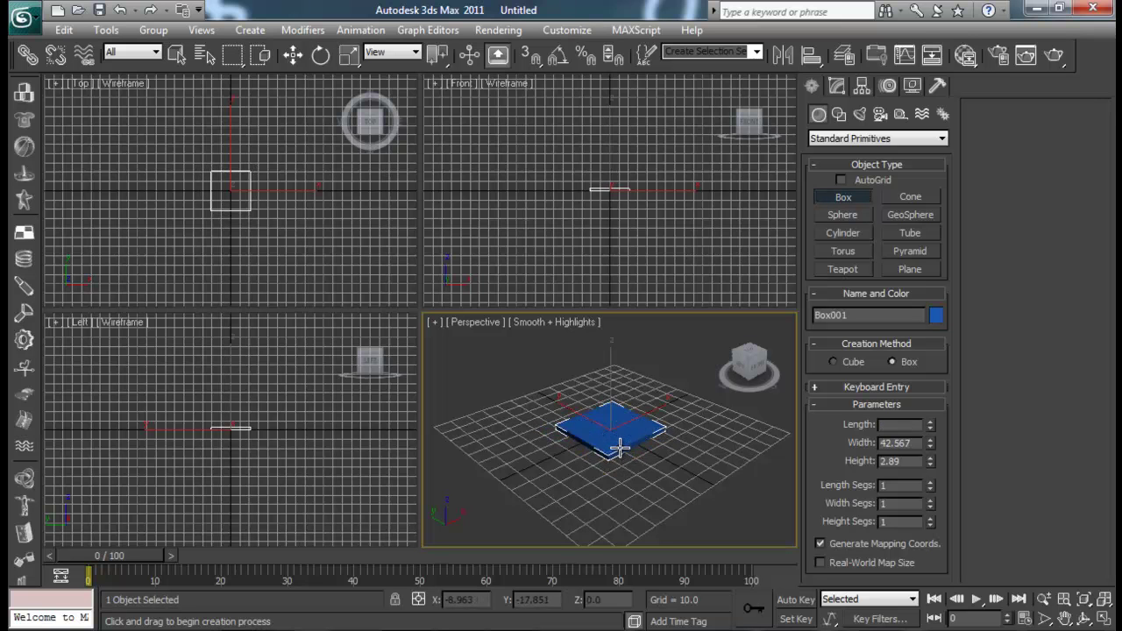
click(621, 420)
right_click(680, 456)
- Create a plane about 152 by 152 units, centred roughly over the box and extending well past its sides
alt+middle_drag(680, 456, 651, 516)
click(909, 269)
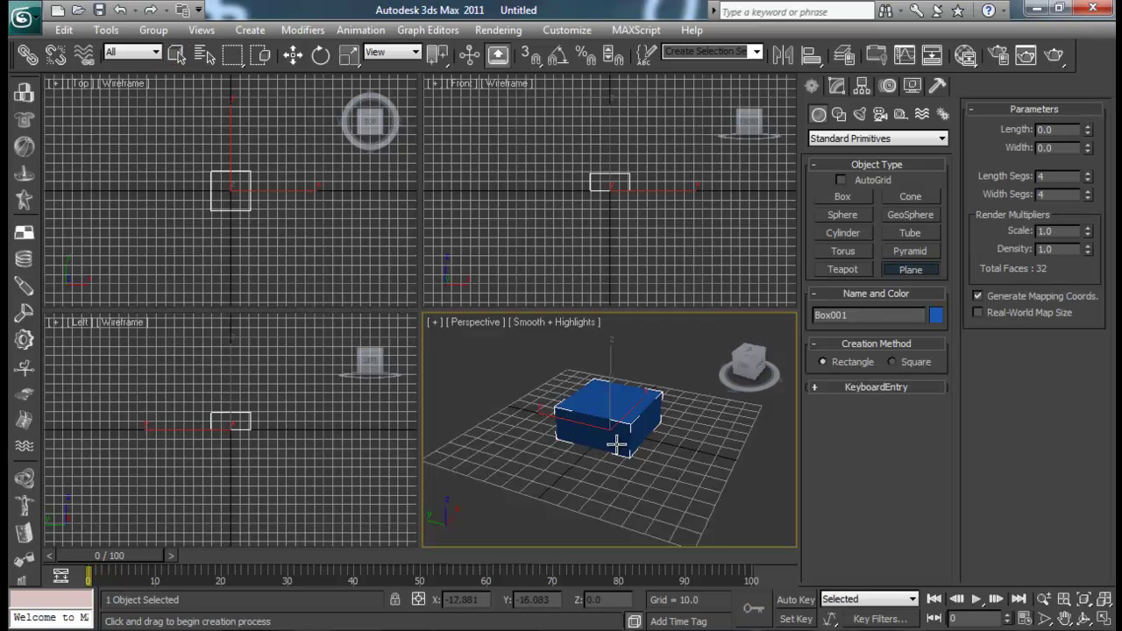
drag(616, 421, 672, 538)
right_click(662, 488)
alt+middle_drag(662, 488, 562, 446)
- Move the plane up to a height of about 63 units so that it floats above the box
key(w)
drag(561, 446, 647, 379)
mouse_move(647, 378)
alt+middle_down()
mouse_move(653, 364)
mouse_move(634, 361)
mouse_move(618, 375)
mouse_move(633, 400)
mouse_move(613, 388)
mouse_move(638, 383)
alt+middle_up()
- Rename the plane as Cloth
click(837, 86)
click(876, 111)
text(Cloth)
click(561, 463)
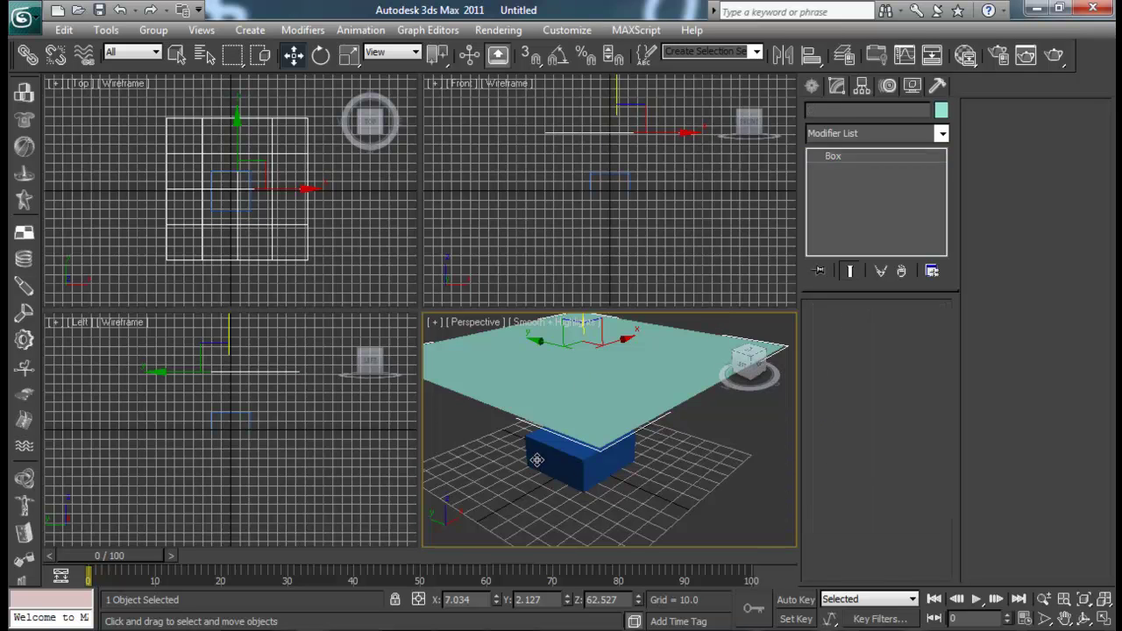
- Maximize the perspective view and display edged faces to examine the segments of the Cloth plane
alt+middle_drag(588, 370, 451, 319)
key(alt+w)
scroll(455, 357, down, 3)
click(515, 232)
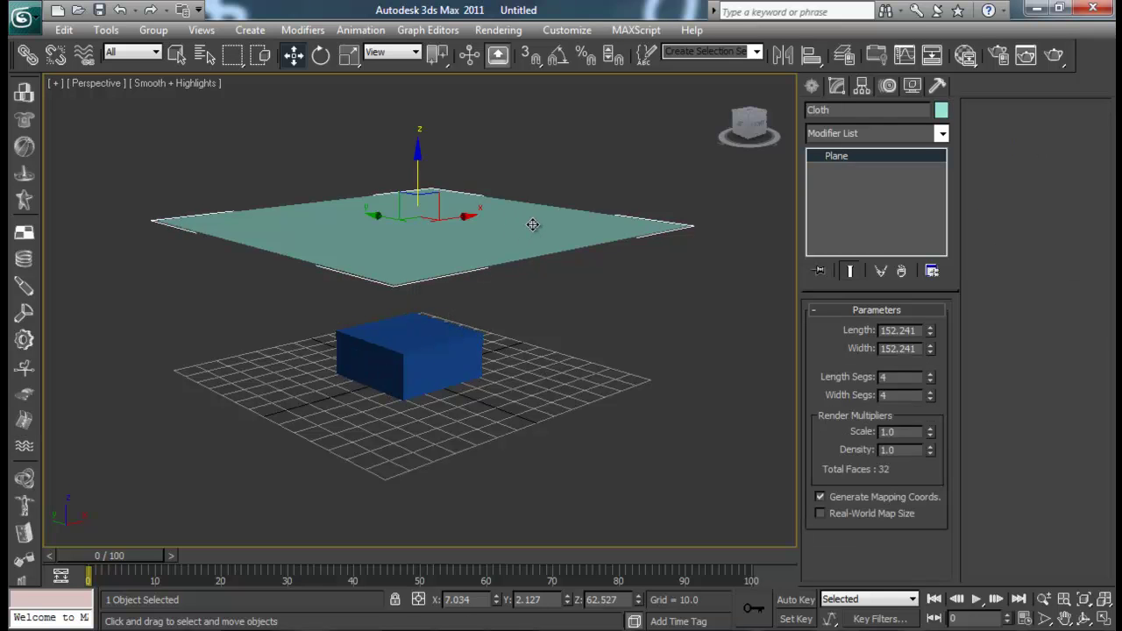
key(F4)
alt+middle_drag(521, 206, 495, 249)
alt+middle_drag(471, 212, 508, 190)
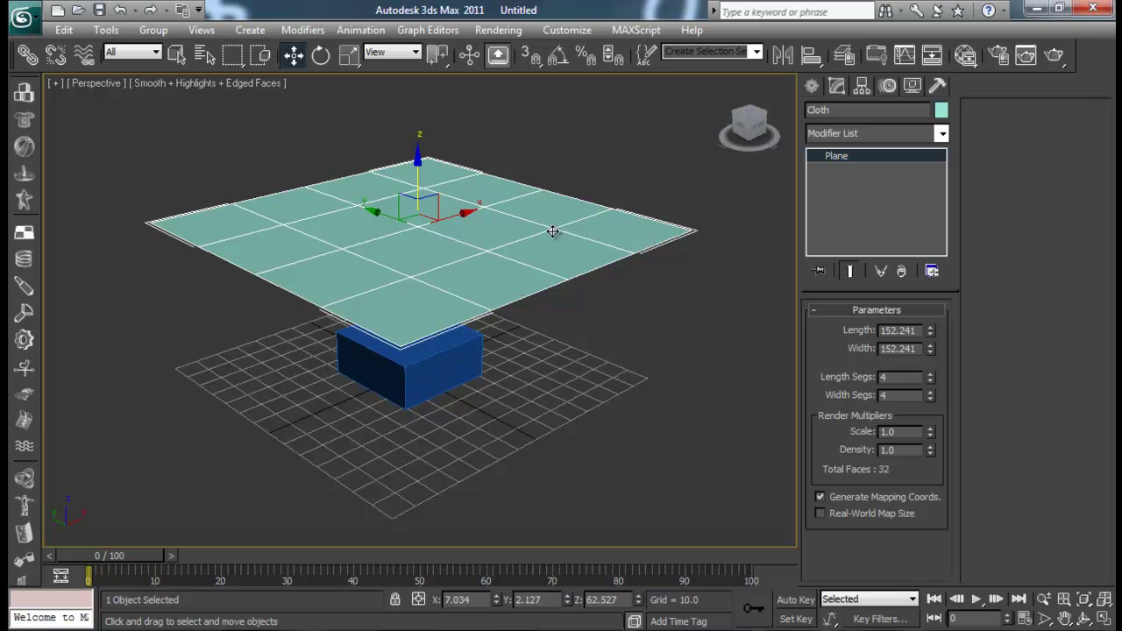
alt+middle_drag(517, 289, 540, 235)
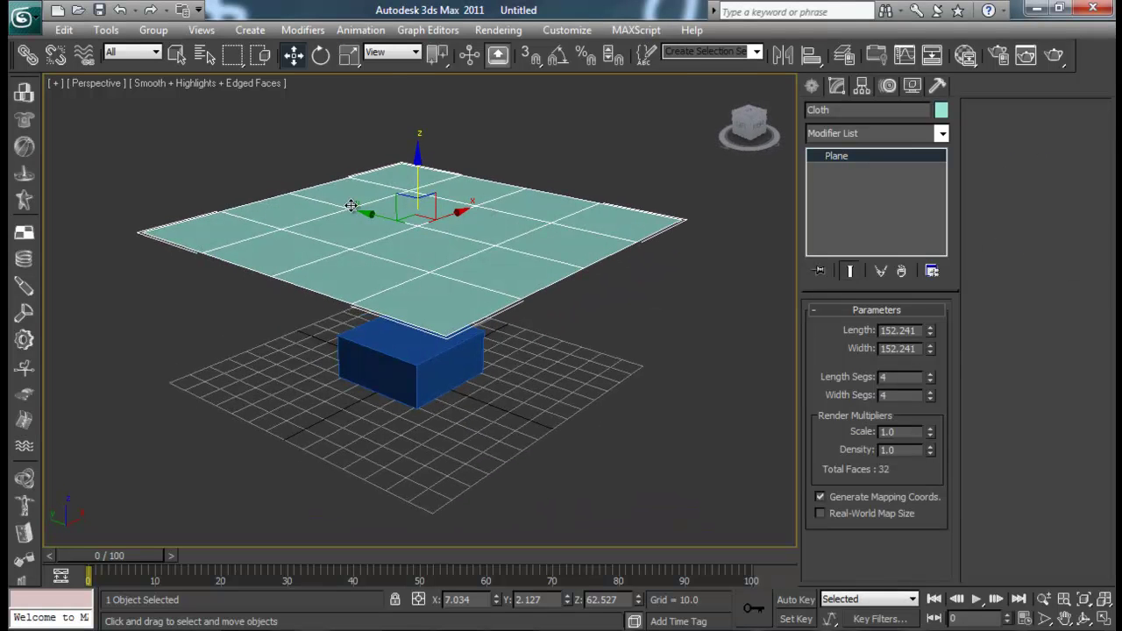
alt+middle_drag(476, 253, 451, 243)
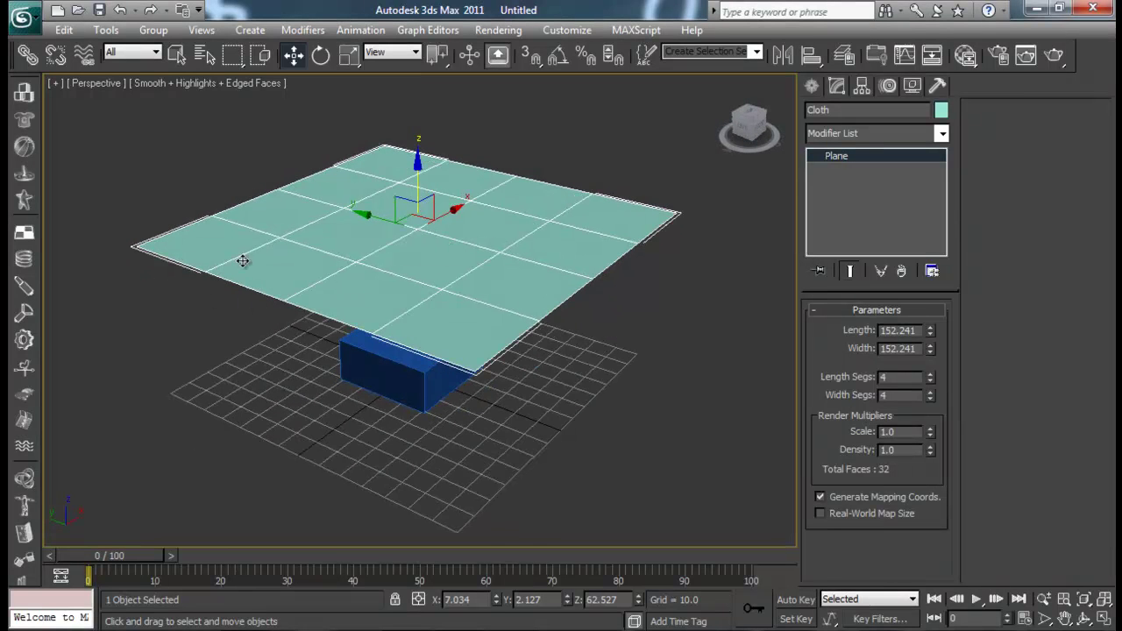
- Set the Cloth plane's length and width segments to 20 each
click(904, 377)
text(20)
key(Tab)
text(20)
key(Return)
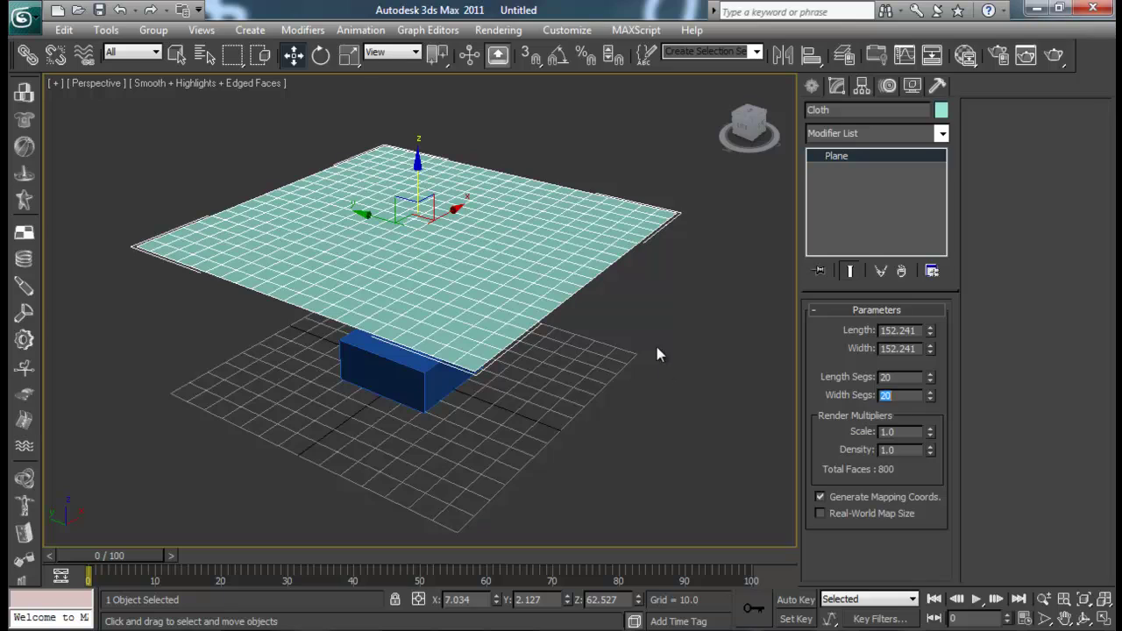
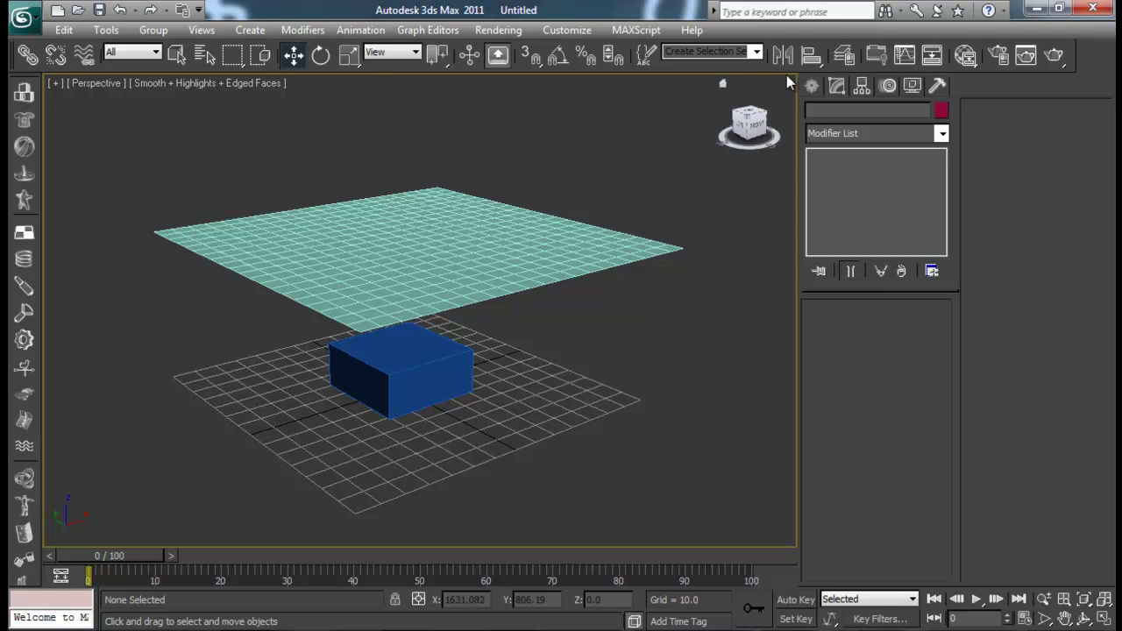
- Show the reactor helper object types for creation
click(811, 85)
click(900, 114)
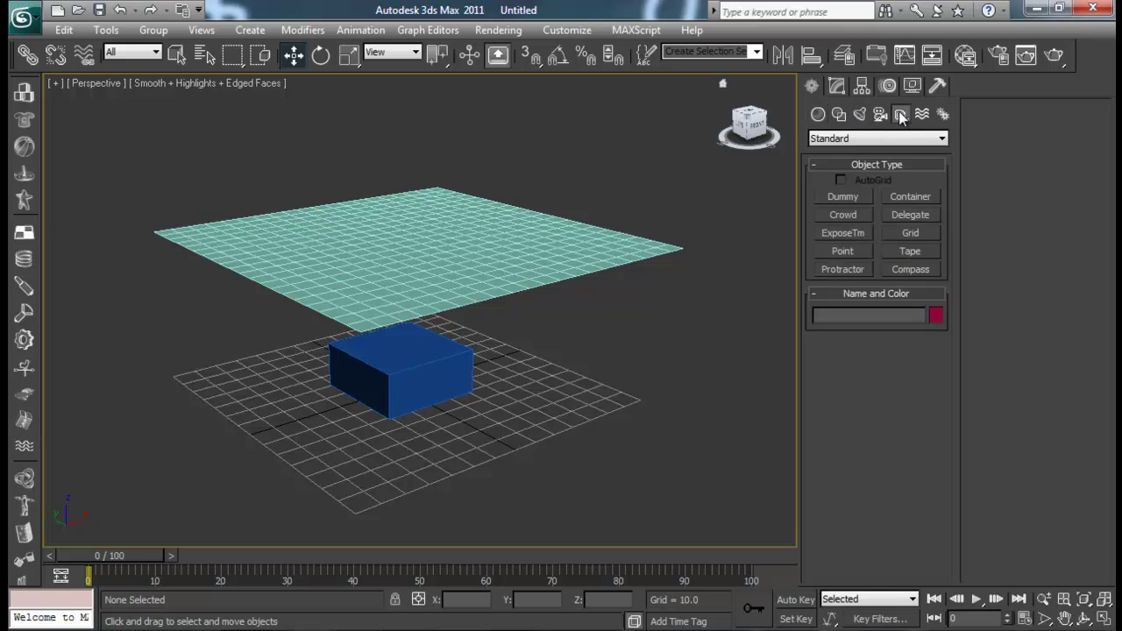
click(882, 137)
click(837, 188)
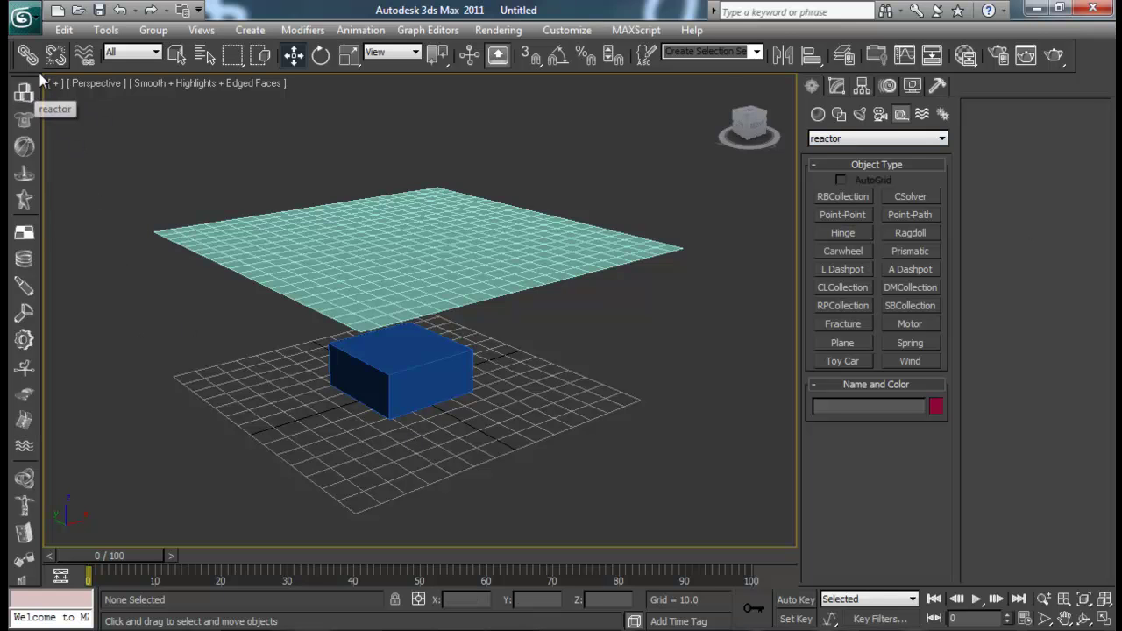
- Hide the reactor toolbar, show it again and look through its tools
right_click(695, 62)
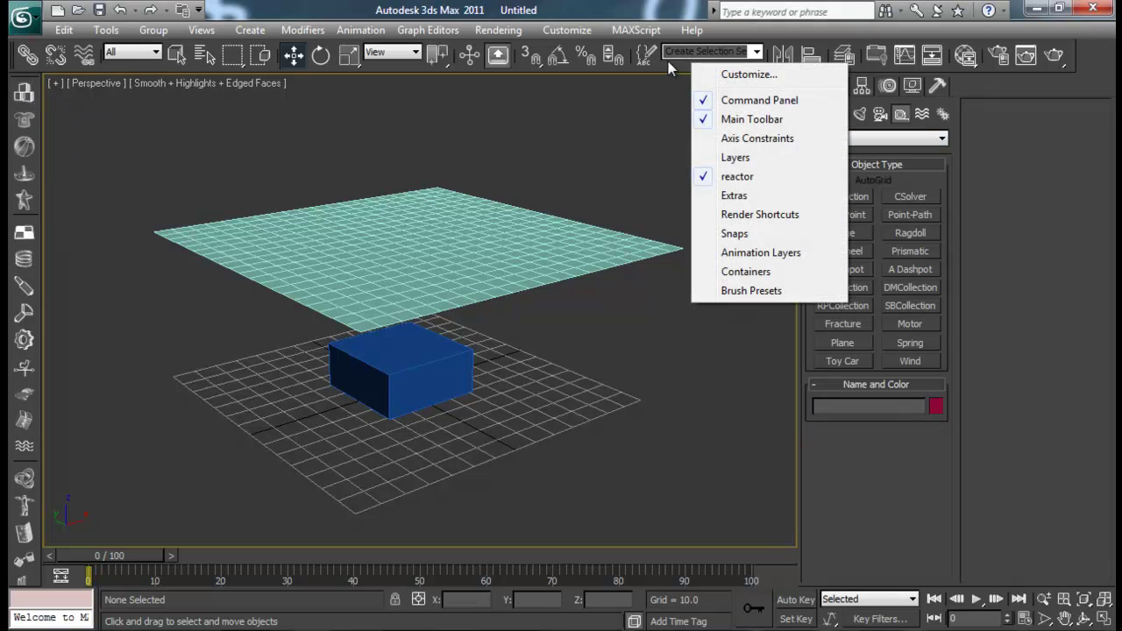
click(700, 180)
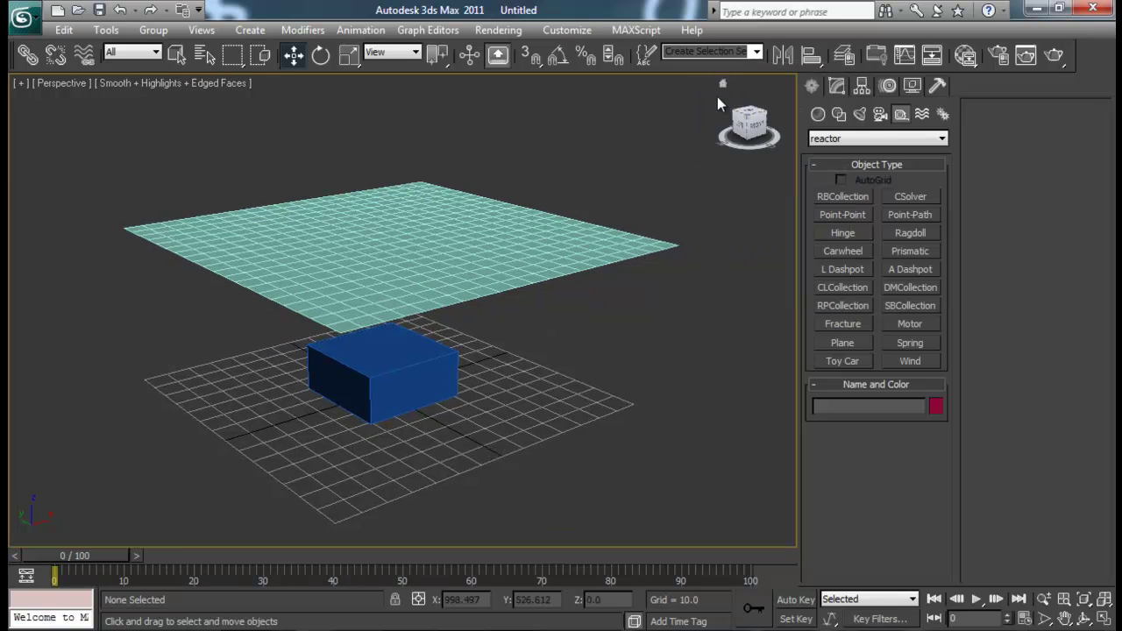
right_click(706, 66)
click(752, 179)
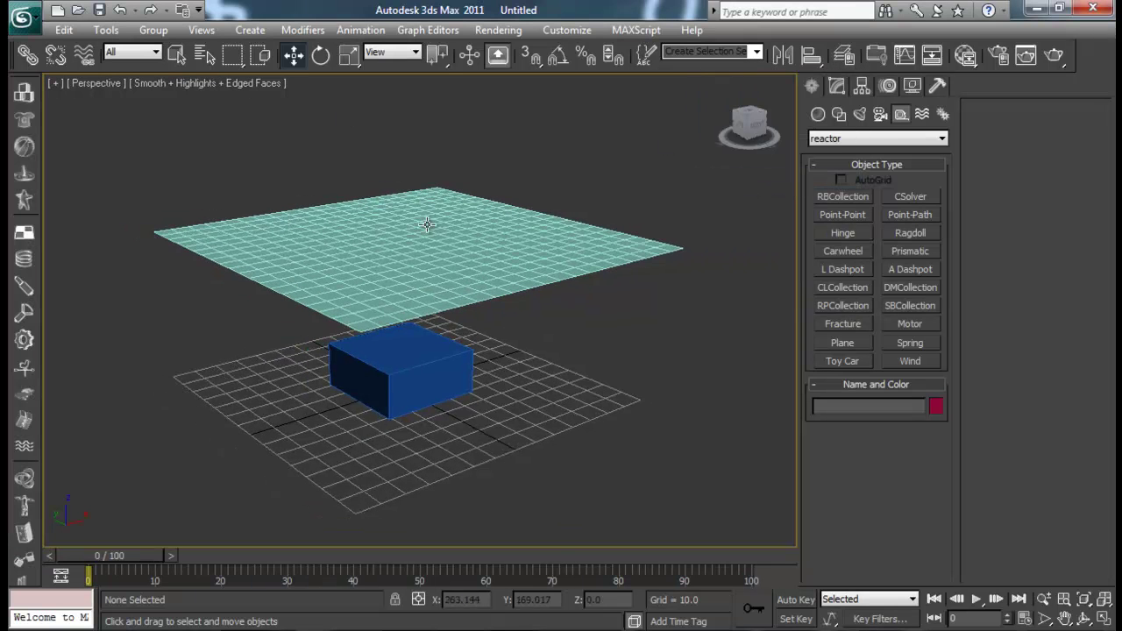
drag(28, 277, 33, 7)
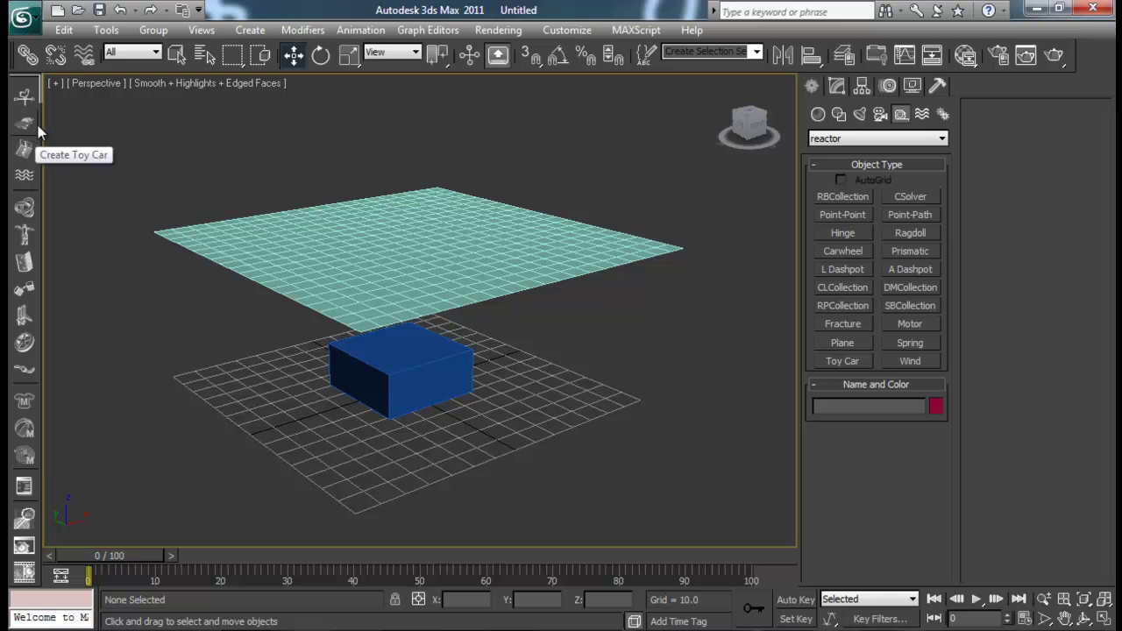
drag(34, 123, 29, 513)
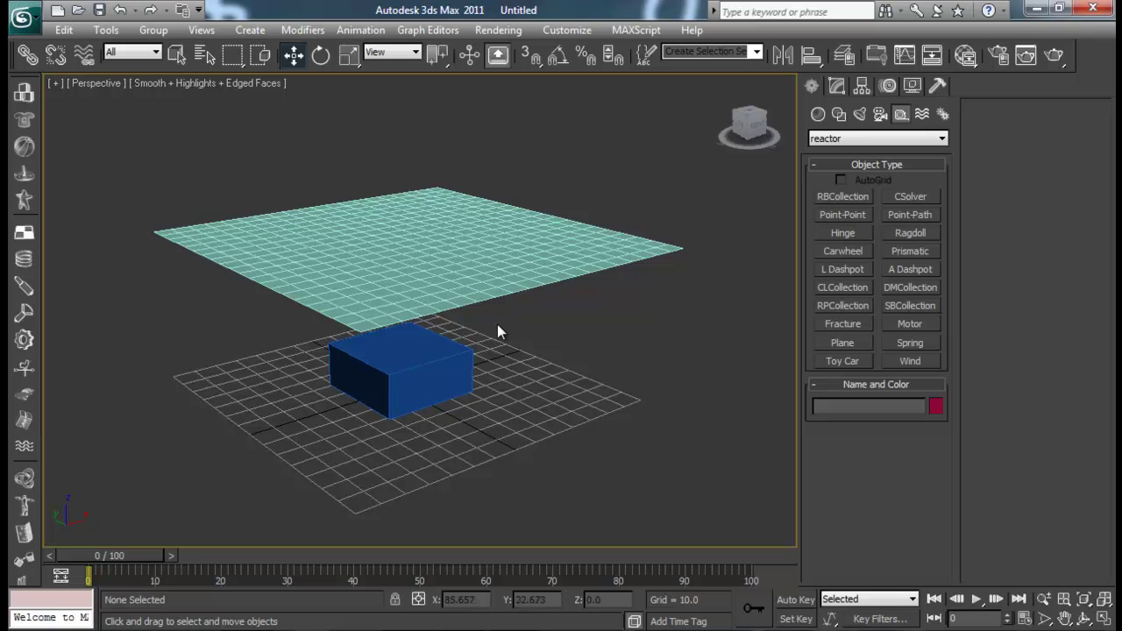
- Place a reactor rigid body collection to the right of the box and a cloth collection to its left
alt+middle_drag(497, 331, 523, 328)
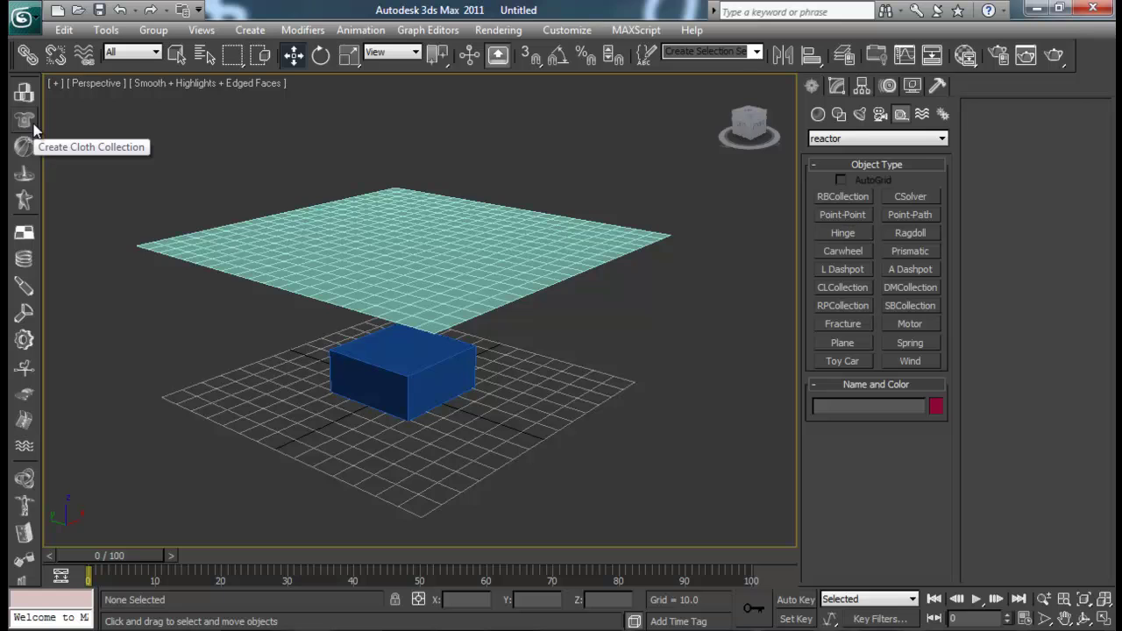
click(24, 93)
click(672, 404)
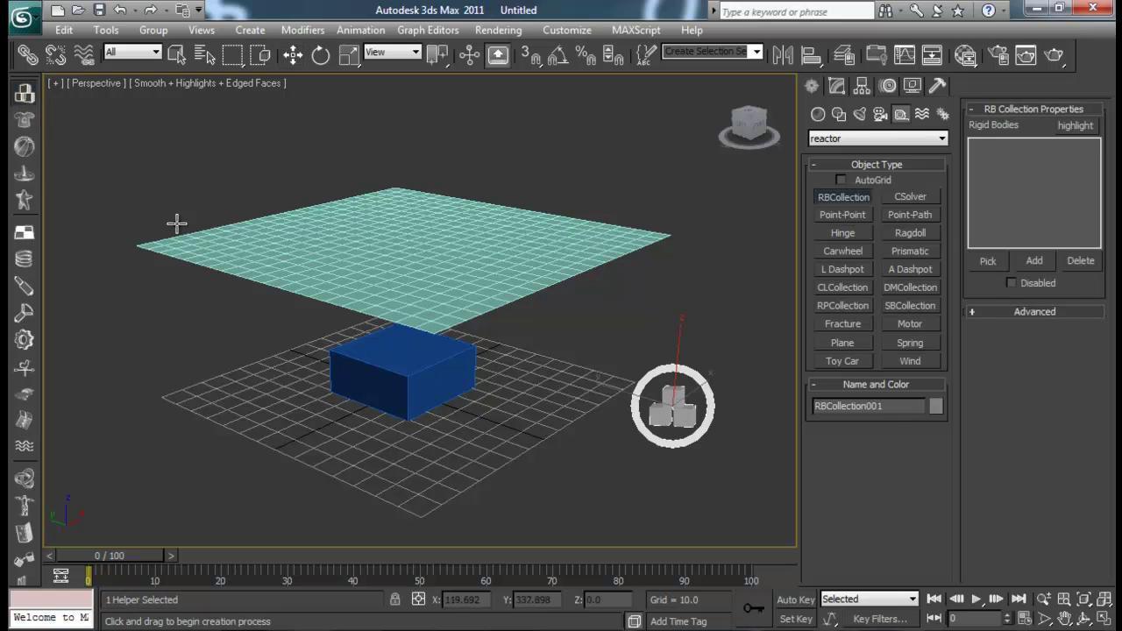
click(24, 120)
click(234, 412)
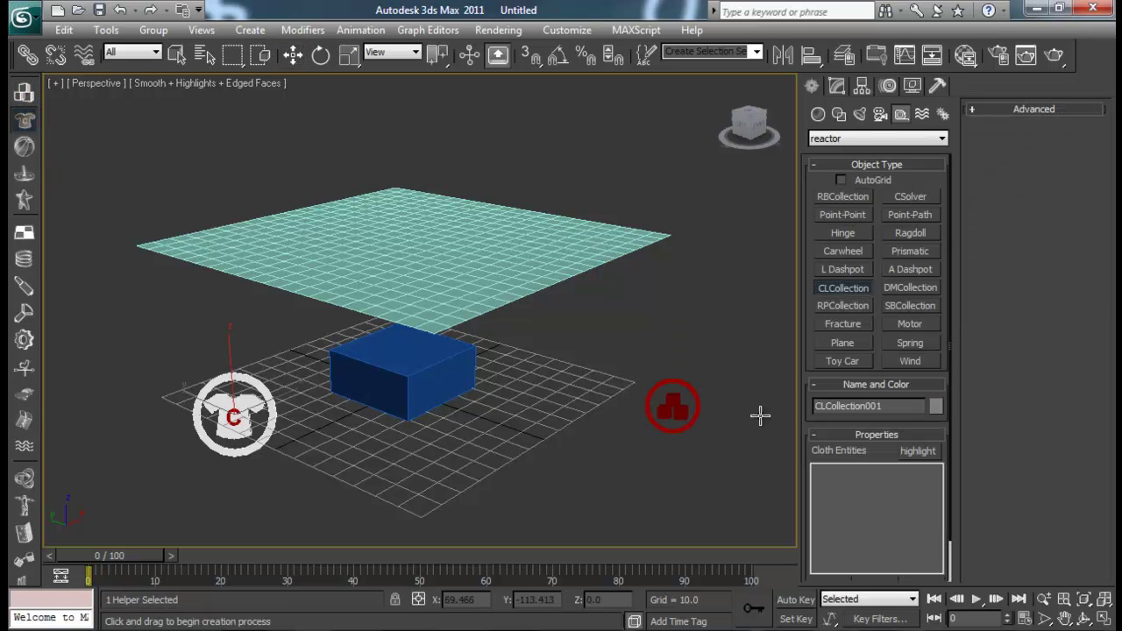
key(w)
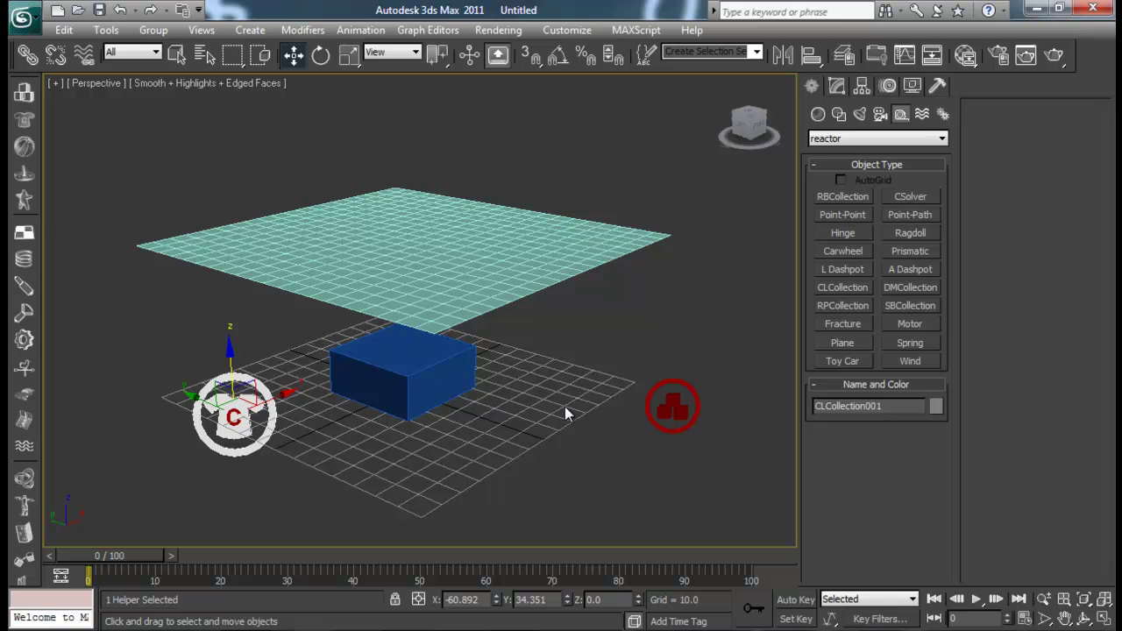
- Render the perspective view to check which objects appear, and close the rendered frame
click(1052, 56)
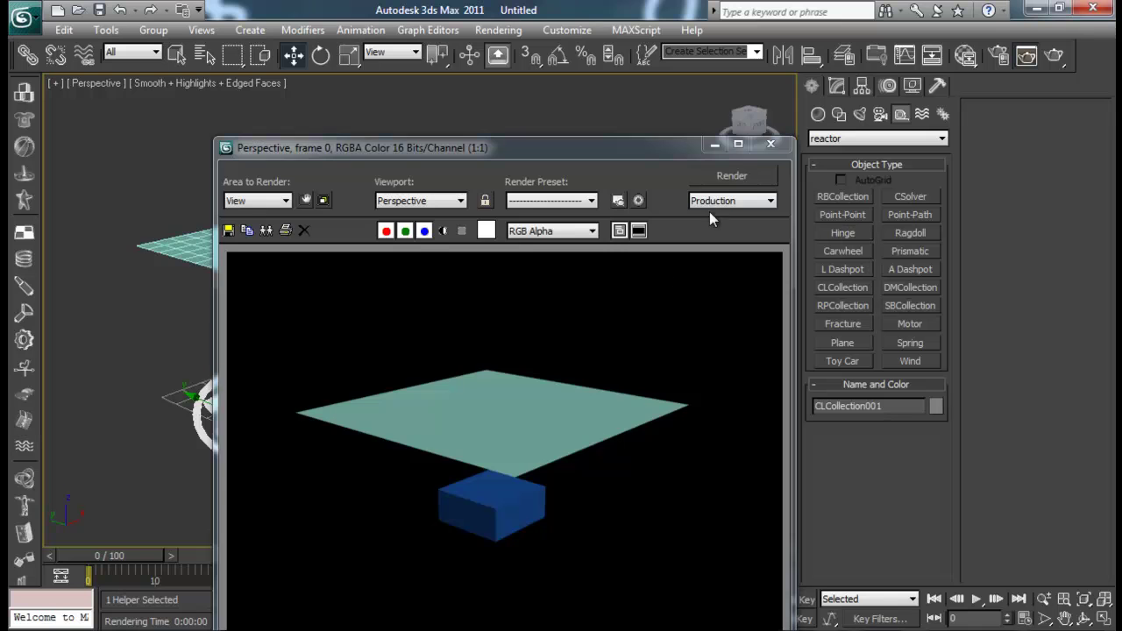
click(770, 145)
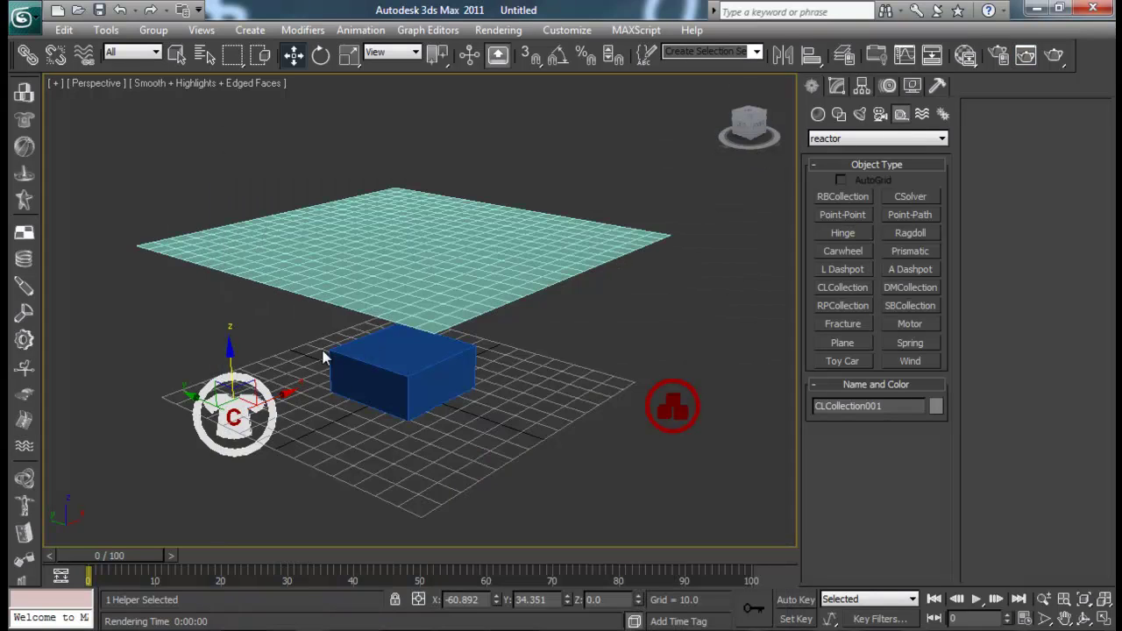
drag(680, 359, 638, 450)
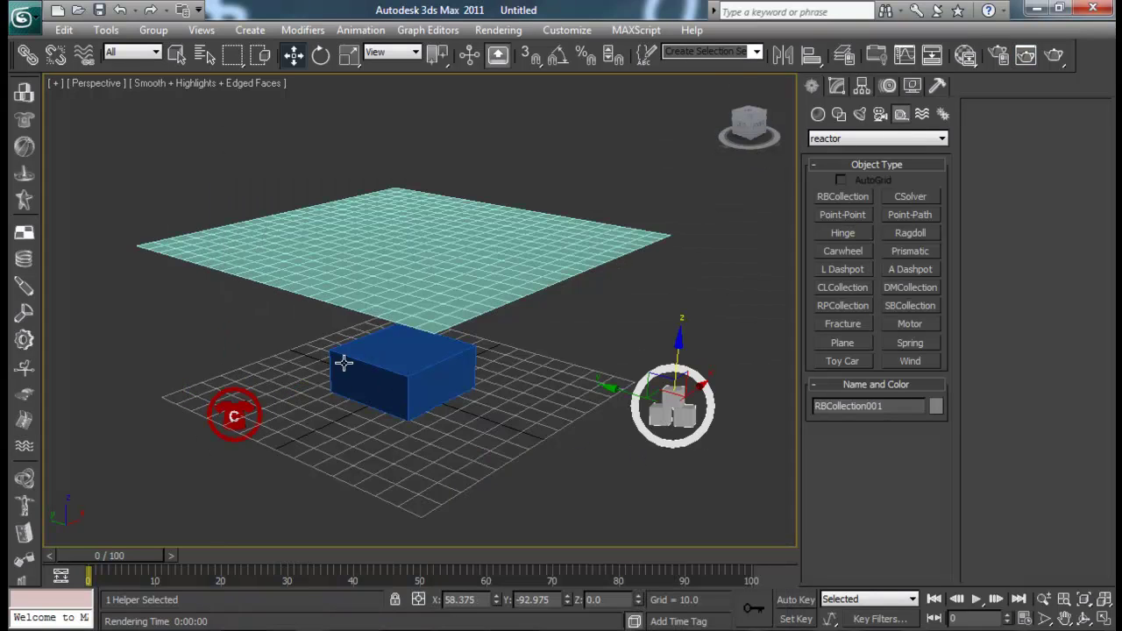
drag(234, 402, 234, 403)
drag(696, 495, 696, 495)
drag(265, 361, 193, 485)
drag(713, 357, 626, 493)
drag(267, 360, 182, 488)
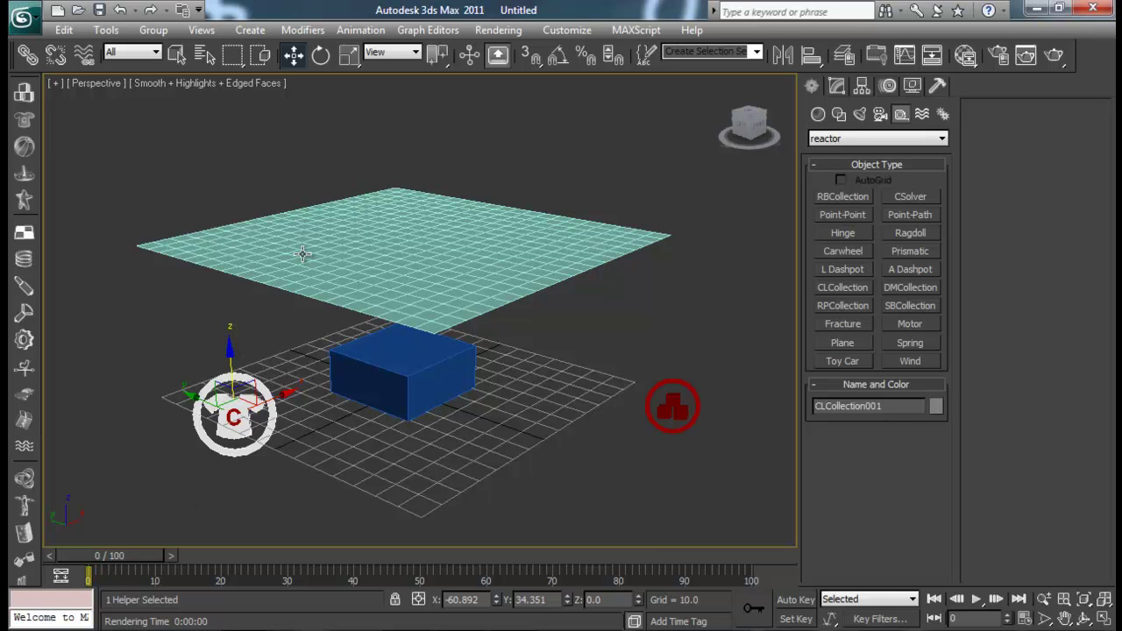
click(424, 232)
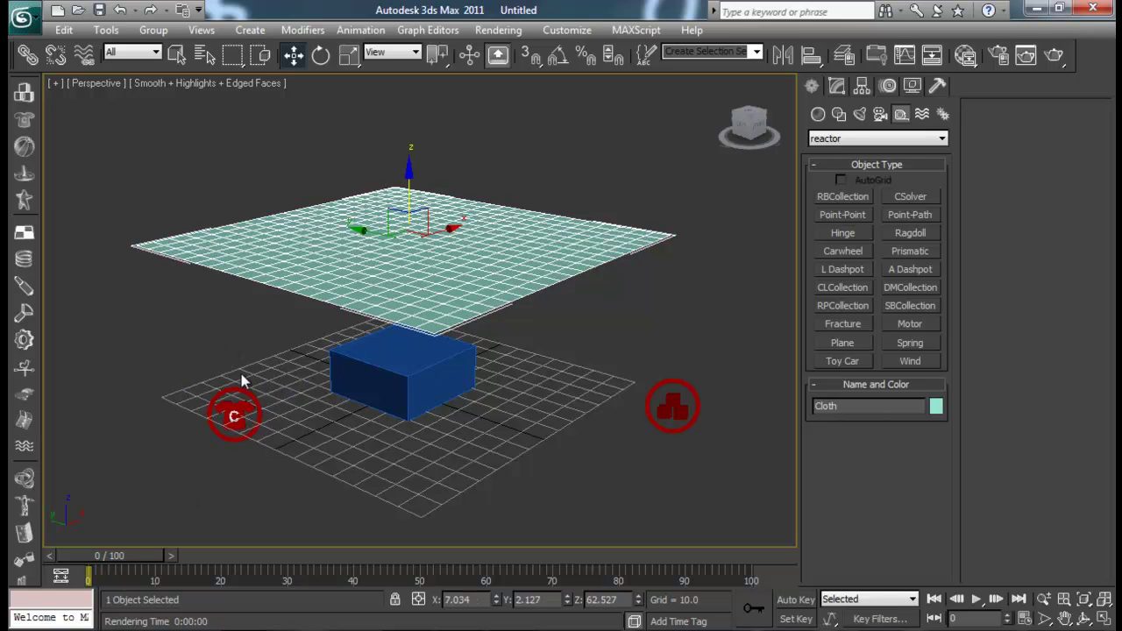
drag(216, 403, 221, 408)
click(413, 355)
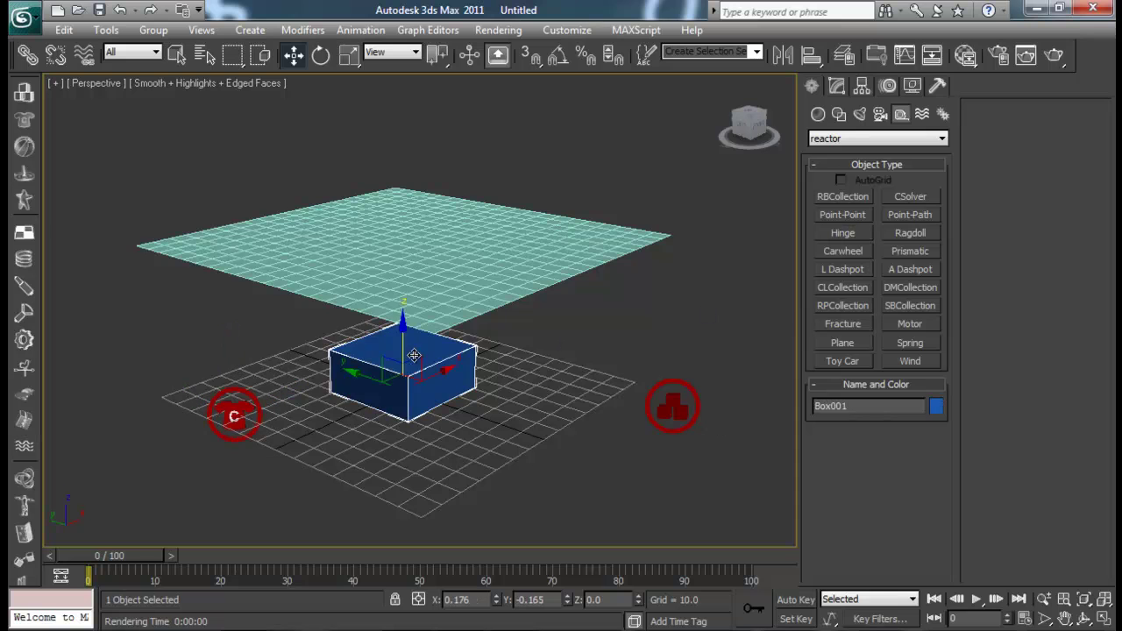
- Add Box001 to the rigid bodies of the rigid body collection
drag(707, 325, 642, 529)
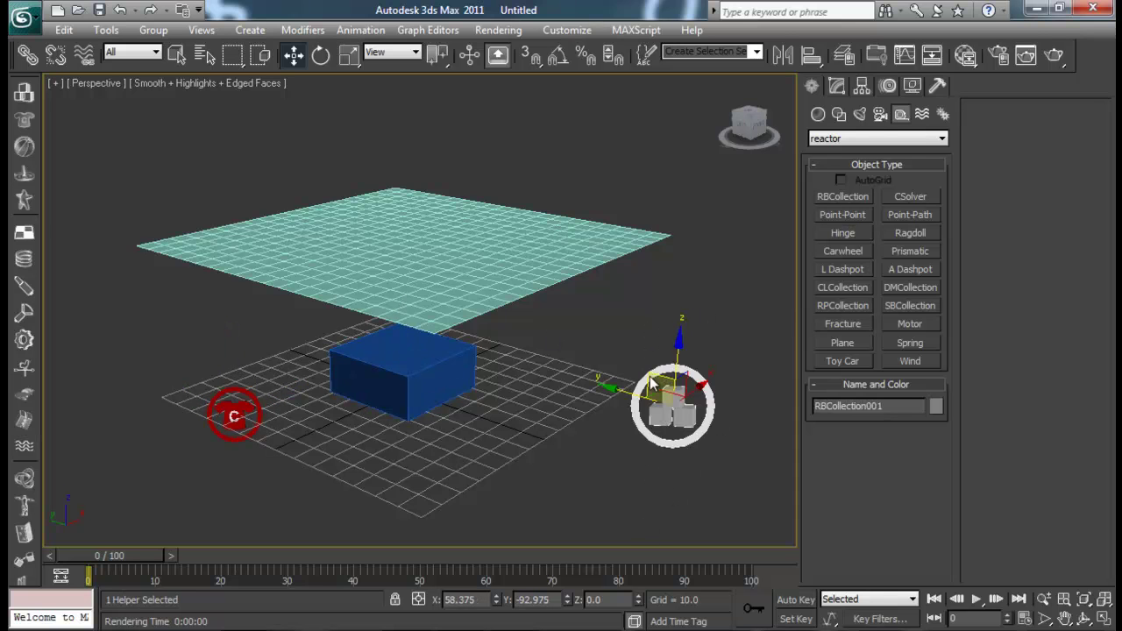
click(840, 83)
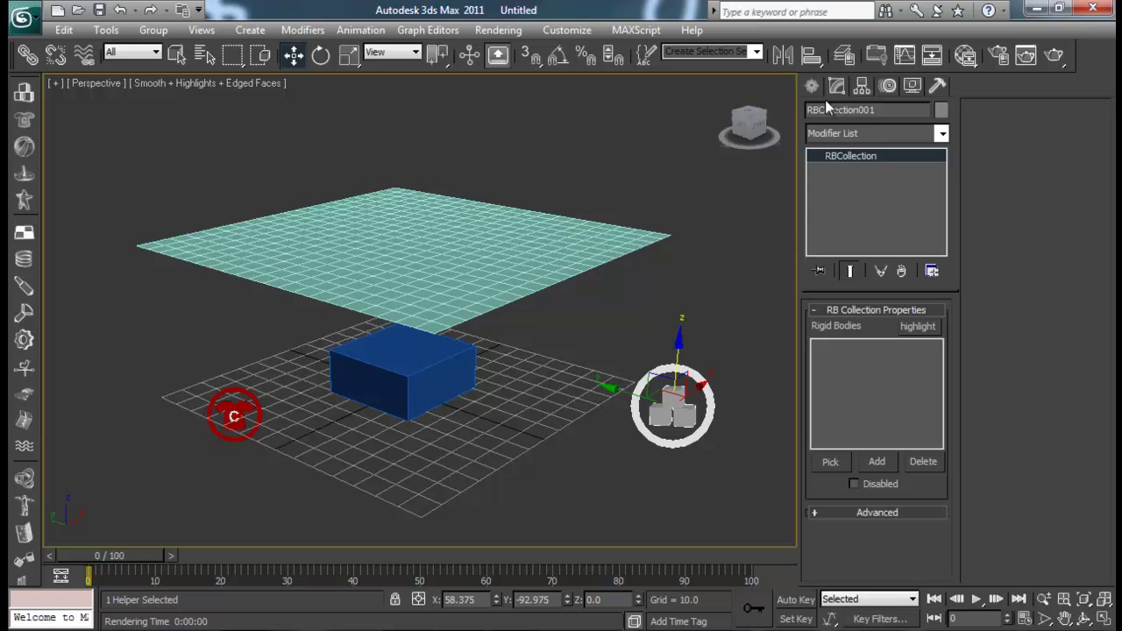
drag(734, 277, 640, 476)
click(872, 461)
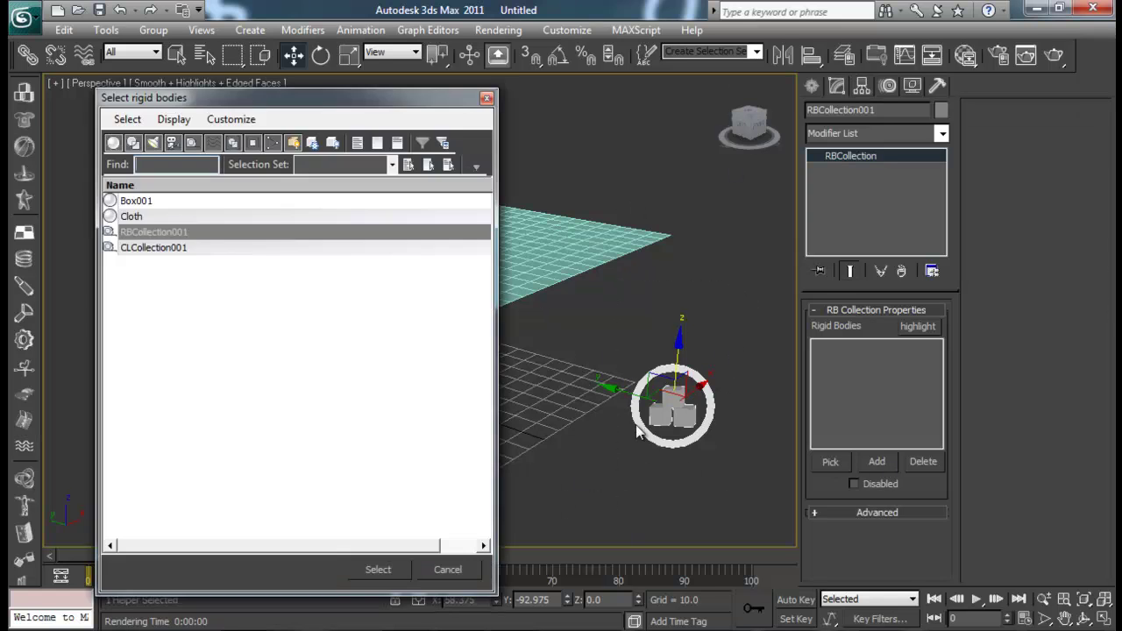
click(147, 201)
click(388, 570)
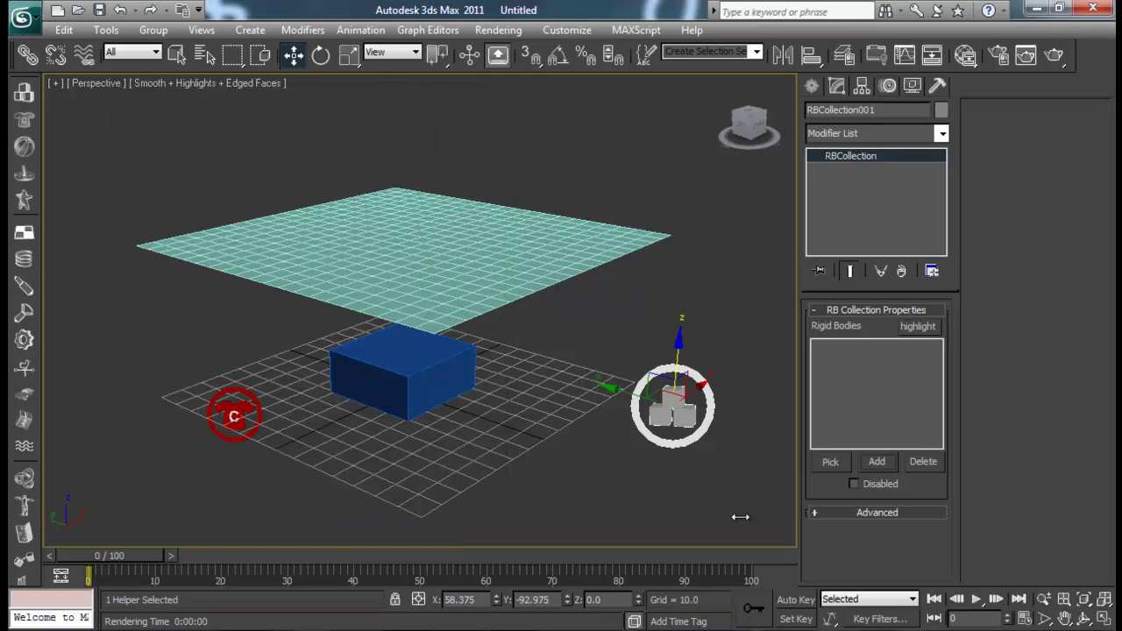
click(831, 462)
click(402, 355)
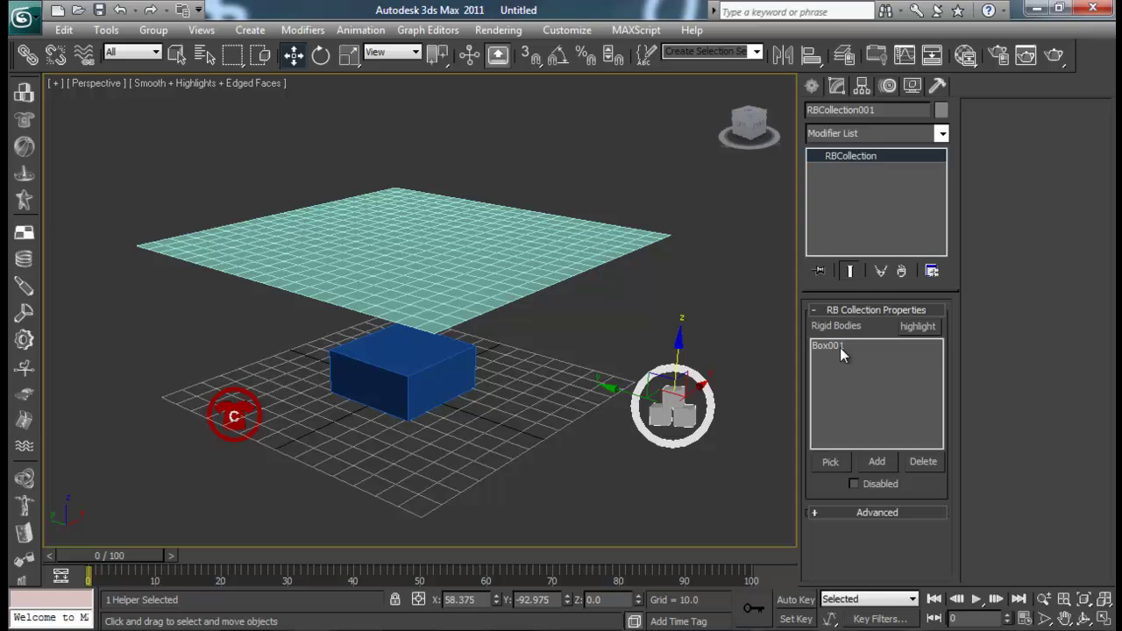
- Try to add the Cloth plane to the cloth collection's entities
click(646, 504)
click(237, 411)
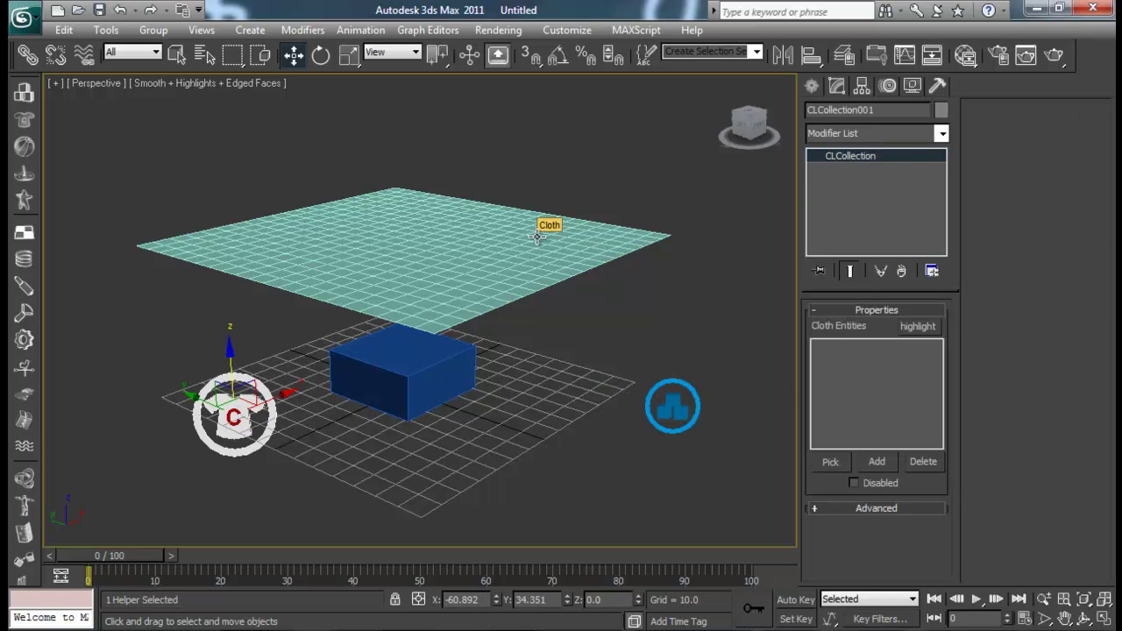
click(831, 461)
click(875, 460)
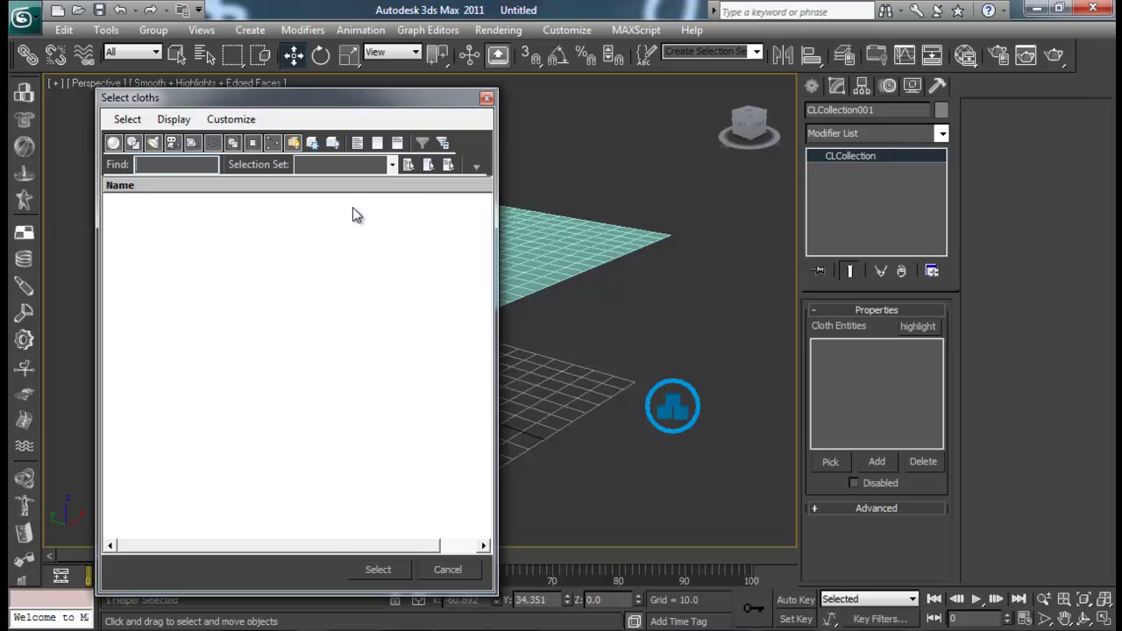
click(484, 99)
- Apply the reactor Cloth modifier to the Cloth plane above the box
click(494, 237)
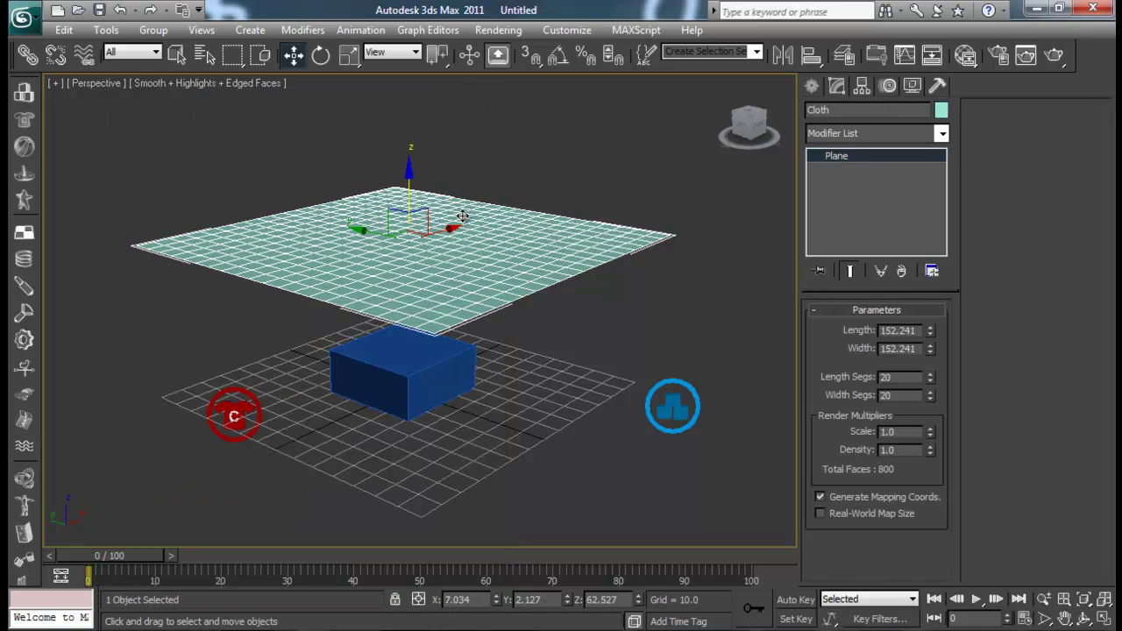
click(852, 135)
scroll(852, 134, down, 20)
scroll(852, 134, up, 18)
click(852, 134)
click(852, 134)
key(r)
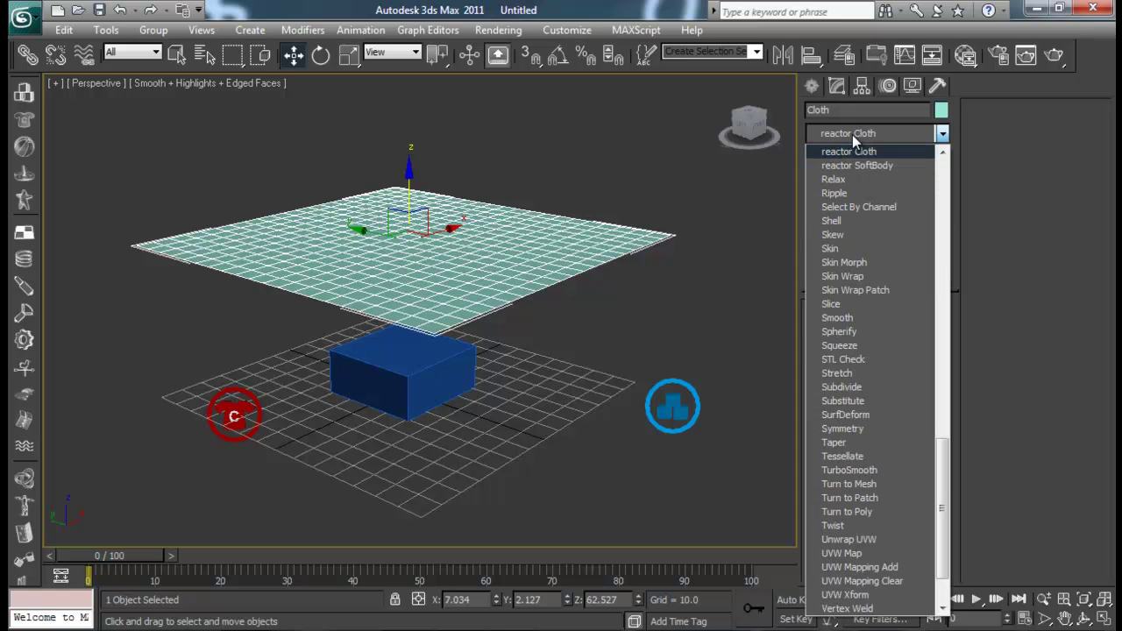
click(848, 152)
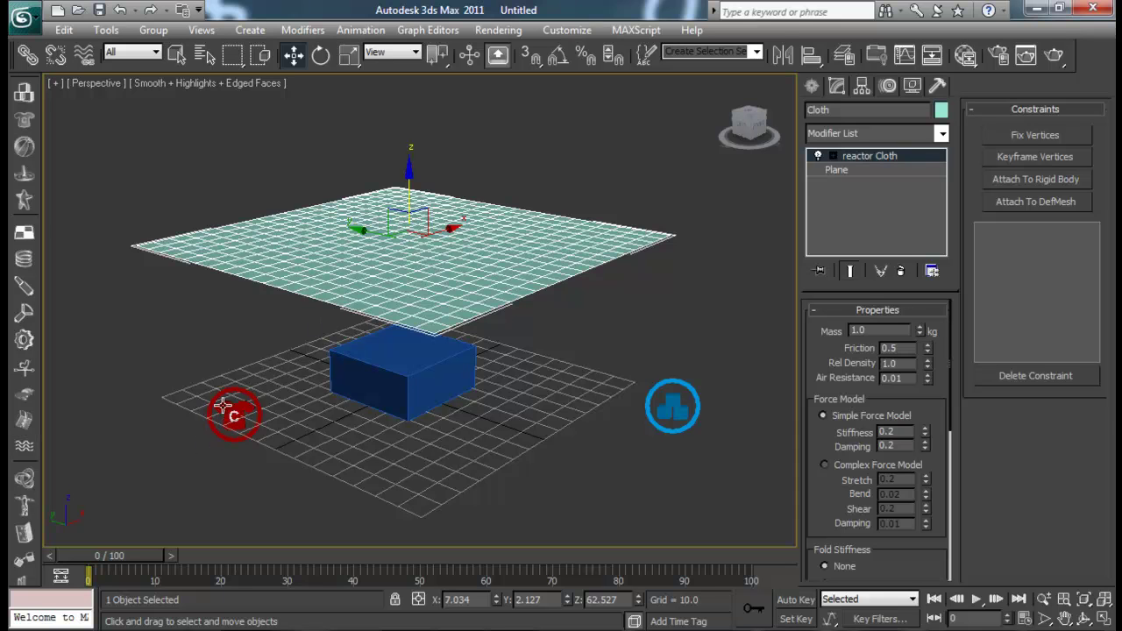
- Add Cloth to the cloth collection's entities and check both reactor collections
click(243, 389)
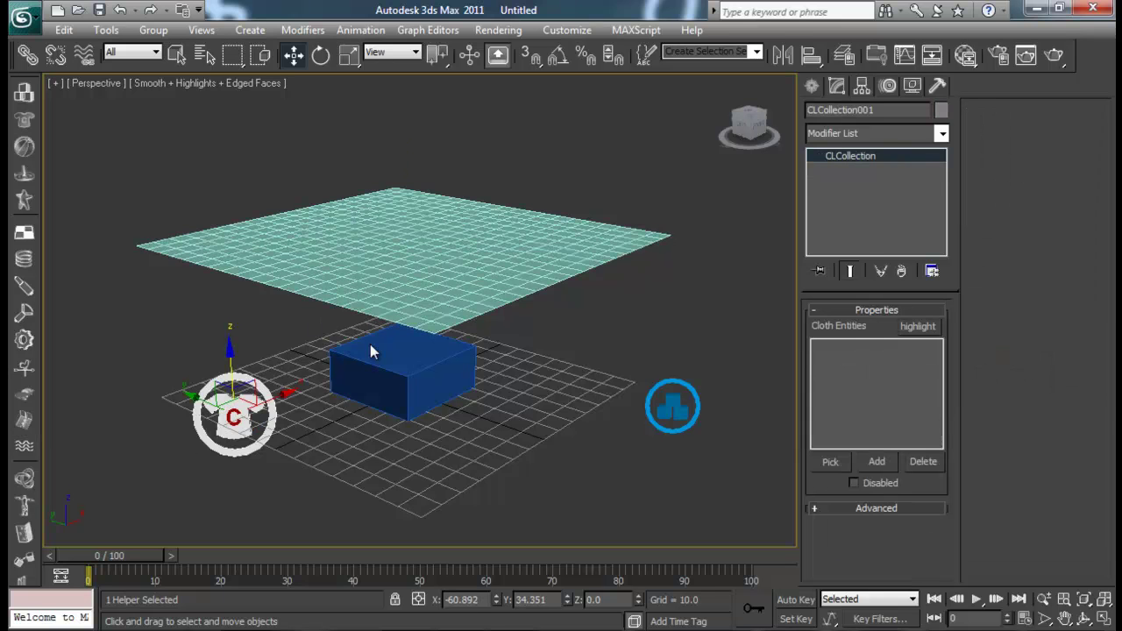
click(875, 462)
click(140, 201)
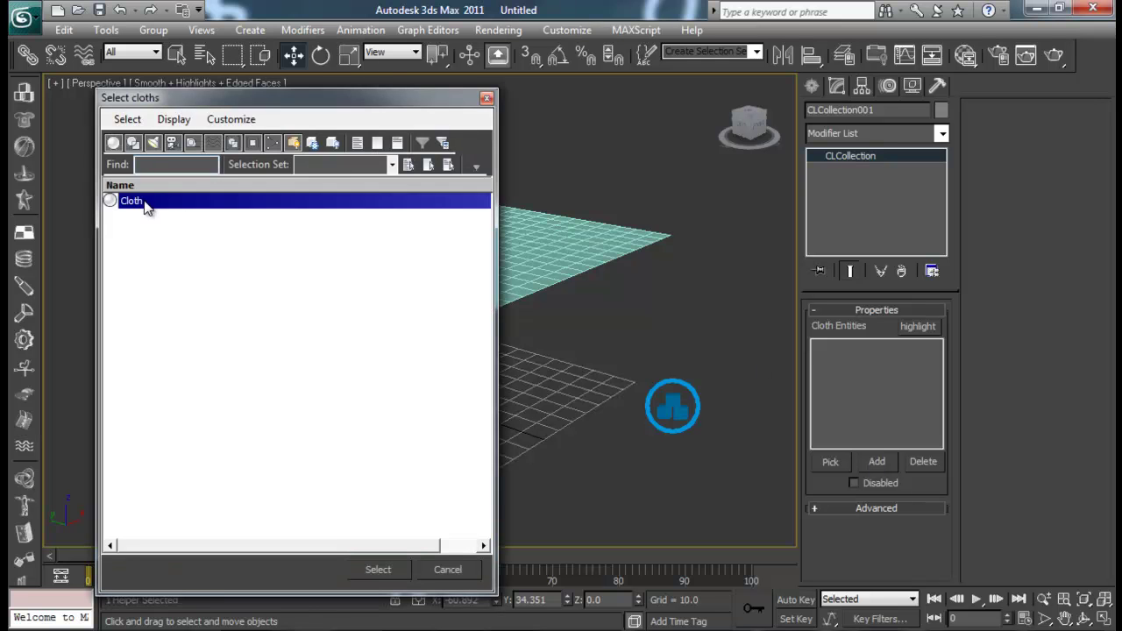
click(384, 569)
mouse_move(563, 348)
alt+middle_down()
mouse_move(526, 346)
mouse_move(566, 345)
alt+middle_up()
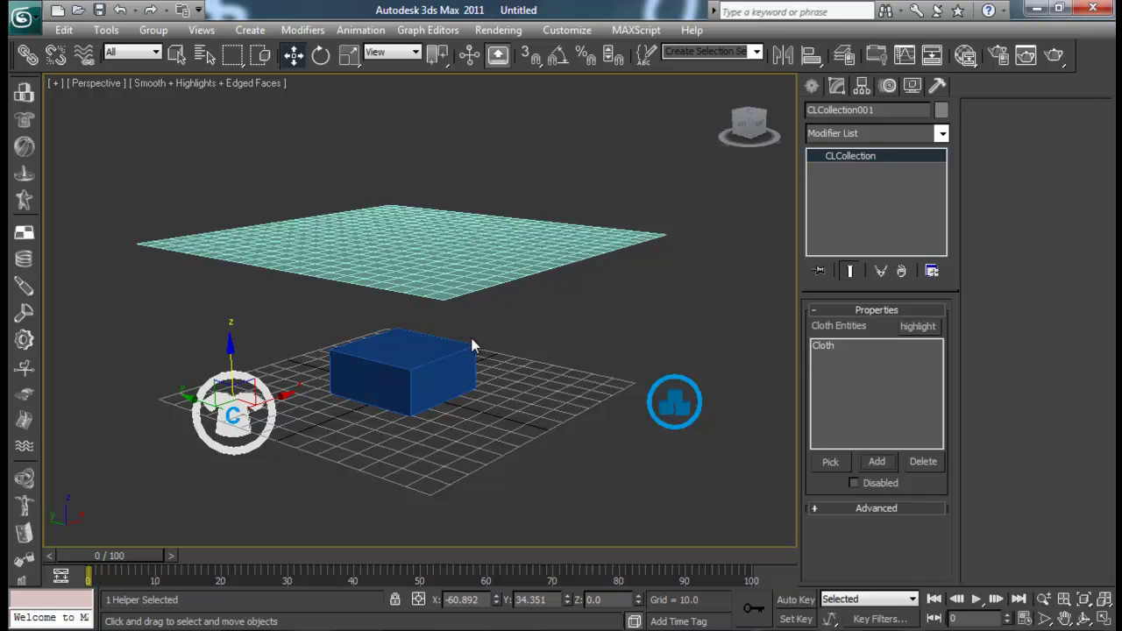
click(676, 399)
click(234, 408)
mouse_move(263, 412)
alt+middle_down()
mouse_move(338, 433)
mouse_move(490, 390)
mouse_move(257, 429)
alt+middle_up()
alt+middle_drag(444, 257, 447, 309)
- Show the reactor rigid body properties and make the box unyielding with Concave Mesh simulation geometry
click(468, 255)
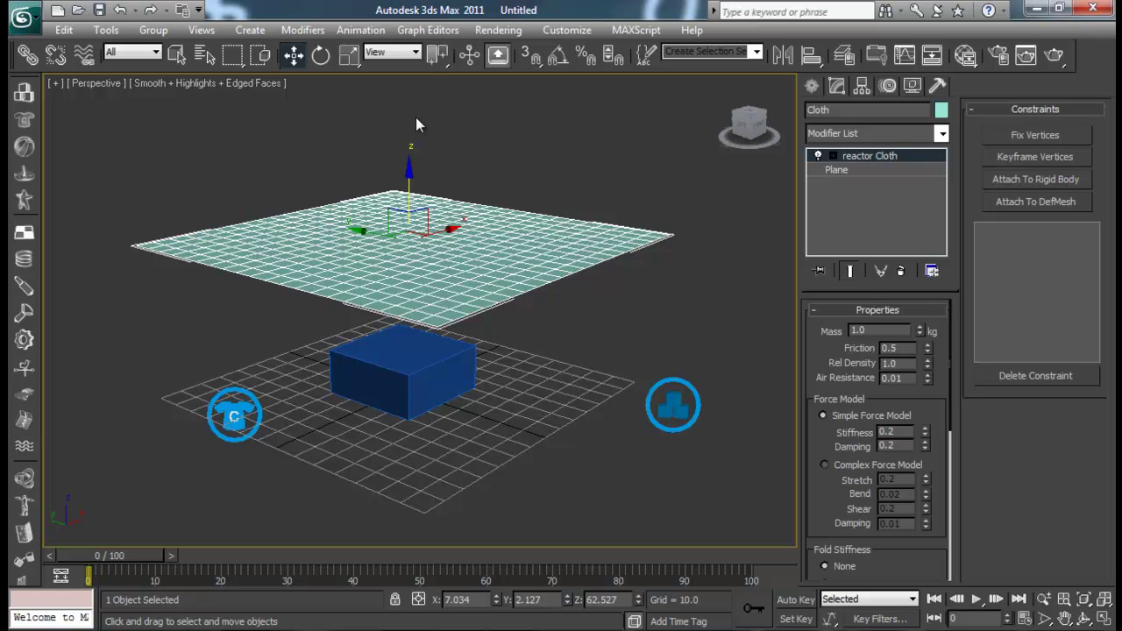
click(360, 30)
mouse_move(487, 543)
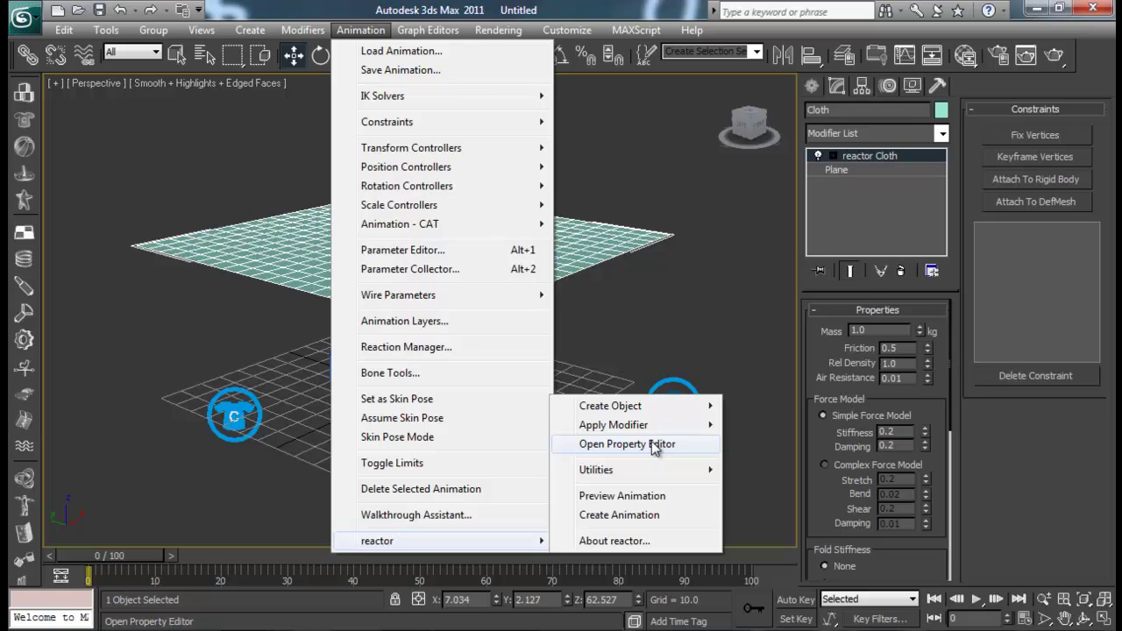
click(691, 301)
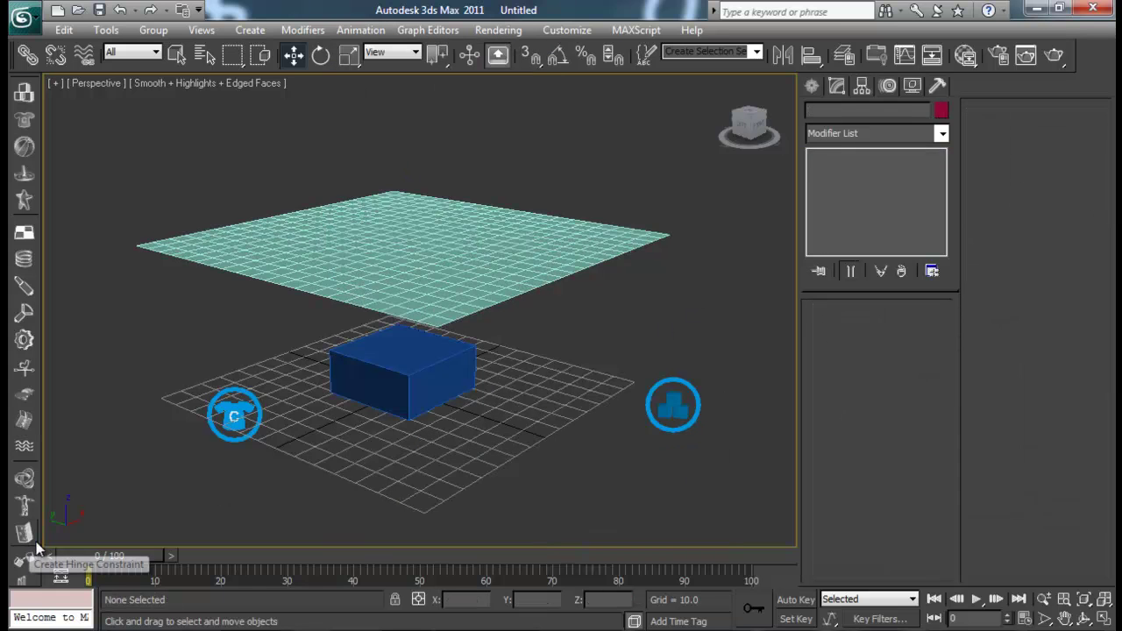
drag(30, 546, 59, 243)
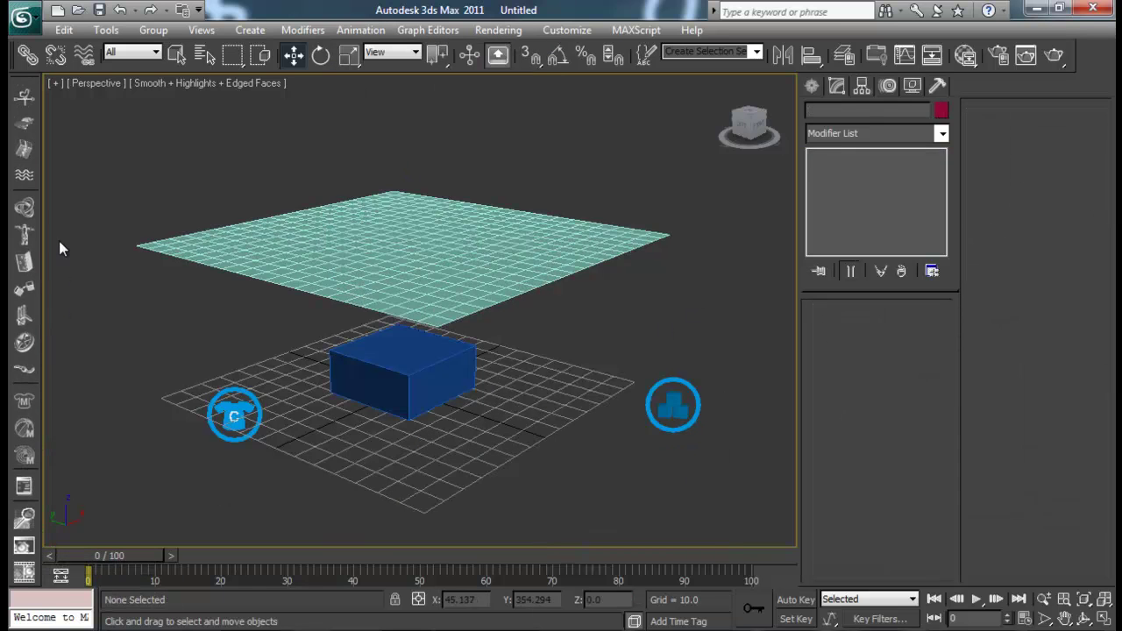
click(25, 489)
mouse_move(729, 91)
mouse_down()
mouse_move(845, 92)
mouse_move(740, 106)
mouse_up()
click(426, 372)
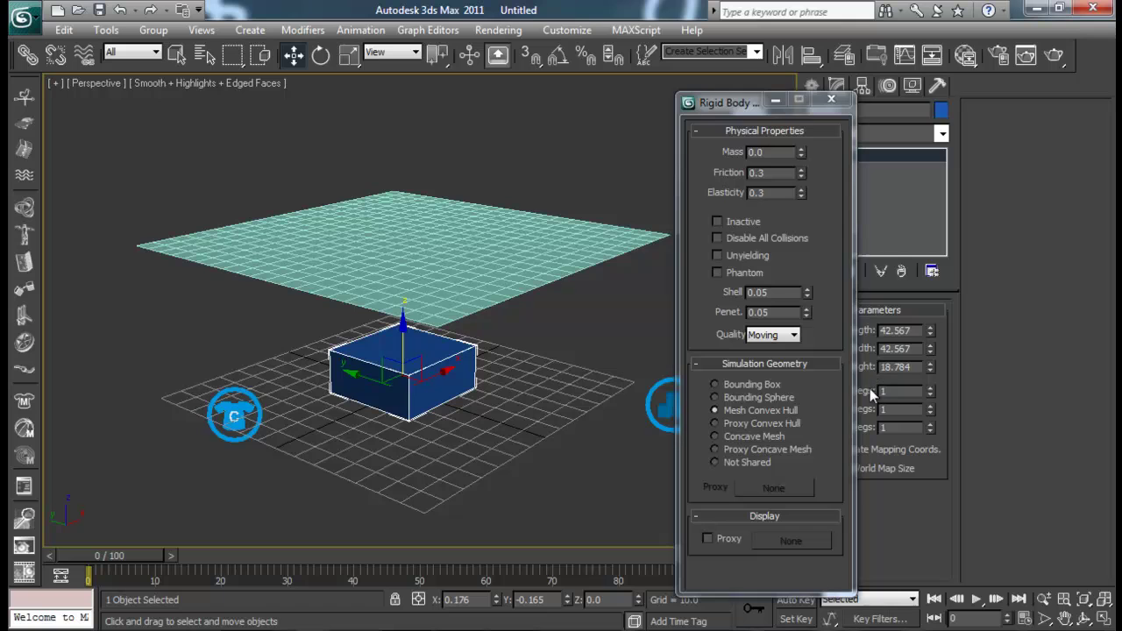
click(744, 436)
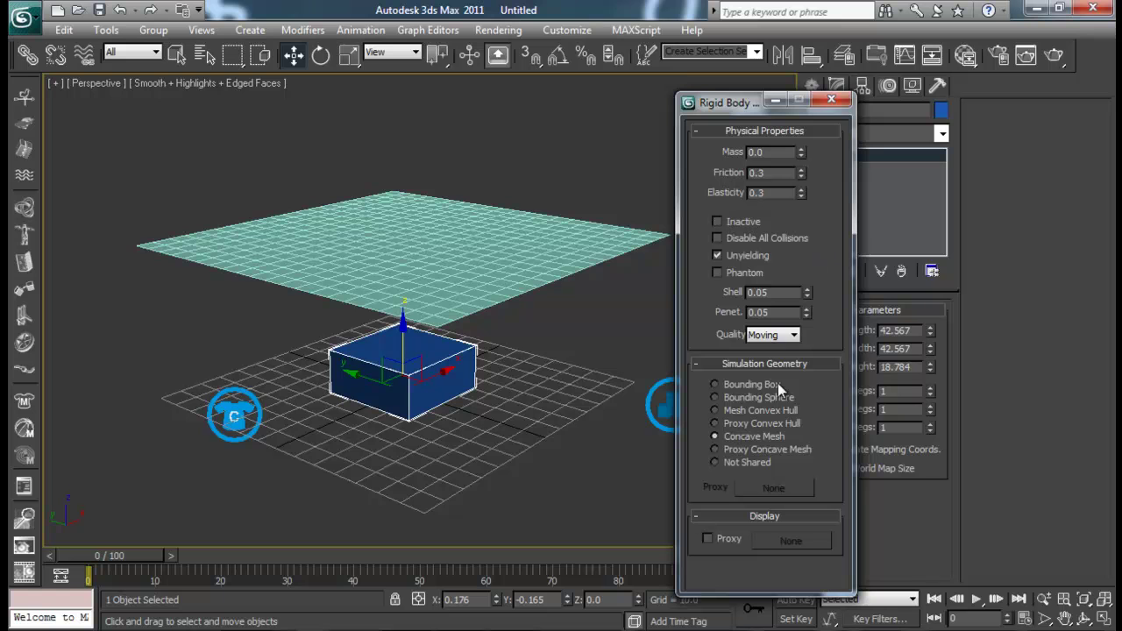
- Set the Cloth plane's rigid body mass to 0.1 and close the property editor
click(447, 214)
click(776, 152)
text(0.1)
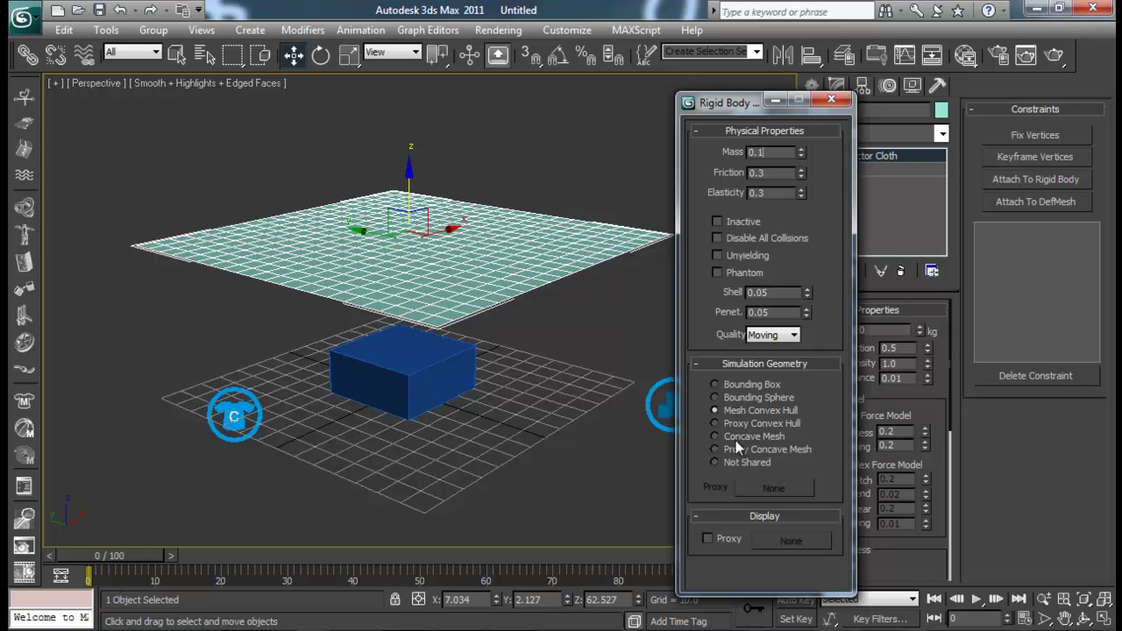
alt+middle_drag(331, 225, 504, 237)
double_click(775, 151)
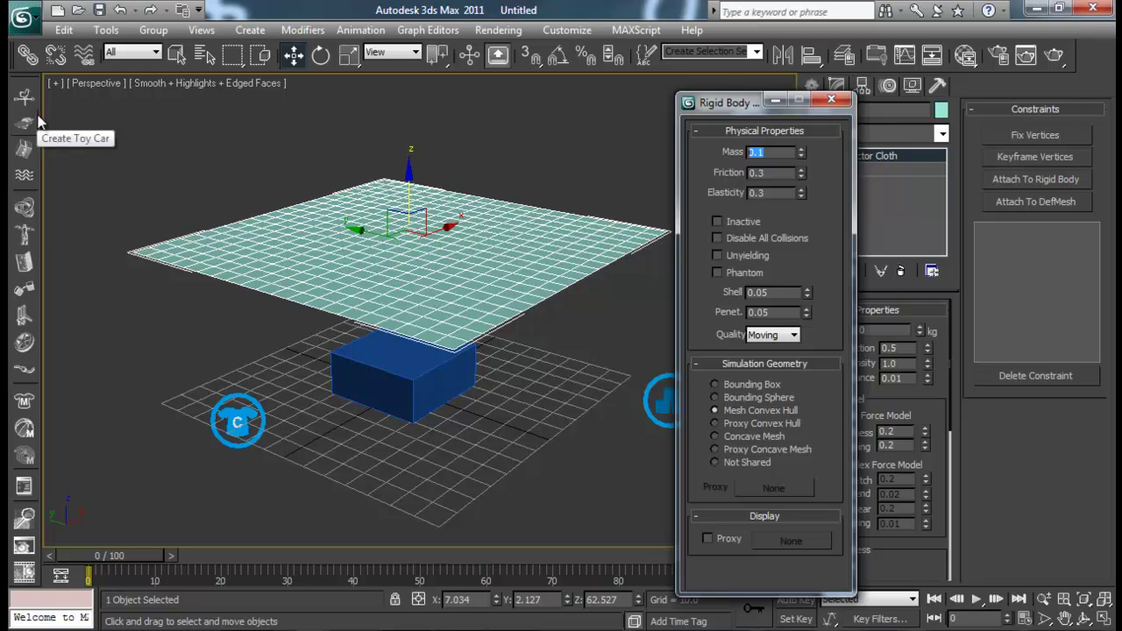
scroll(38, 131, up, 5)
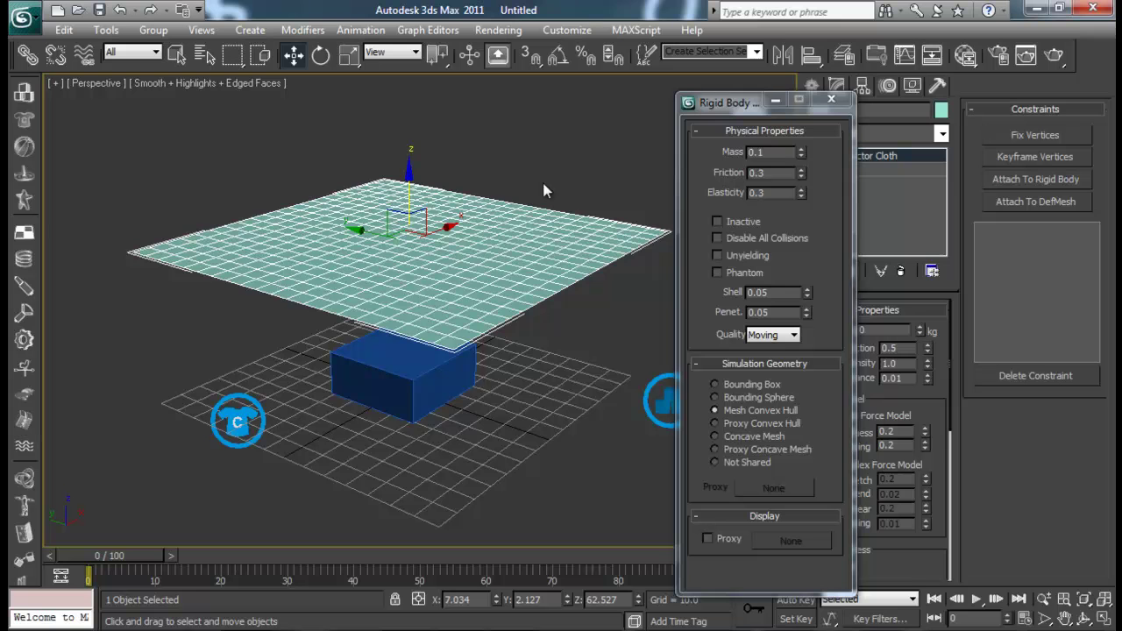
click(830, 100)
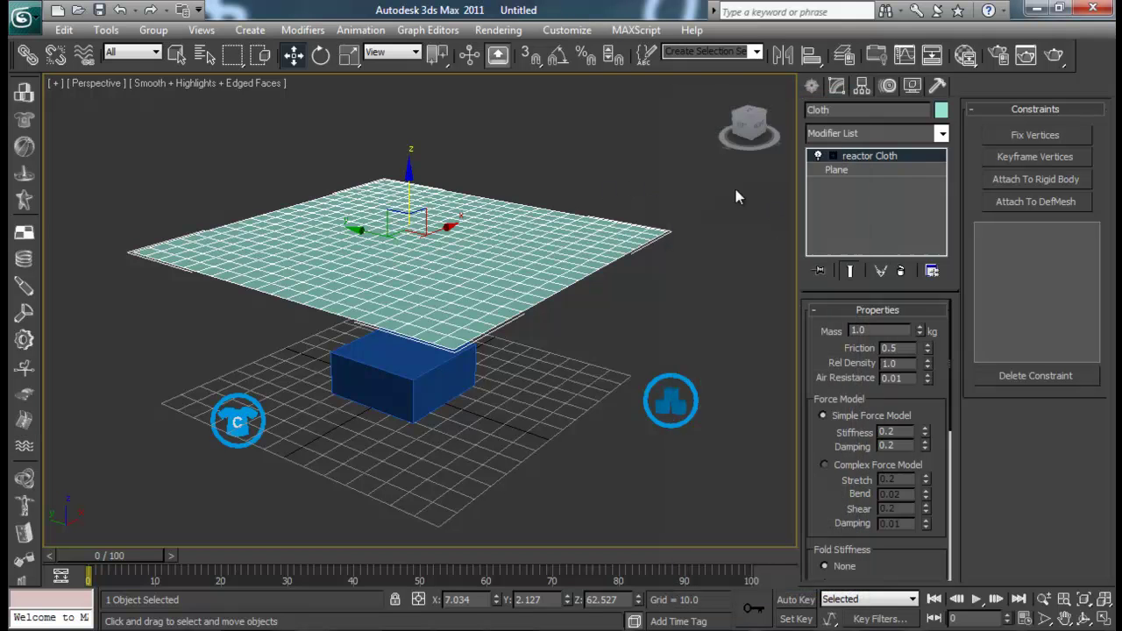
- Start the reactor real-time preview of the animation and move its window clear of the messages window
scroll(561, 298, up, 1)
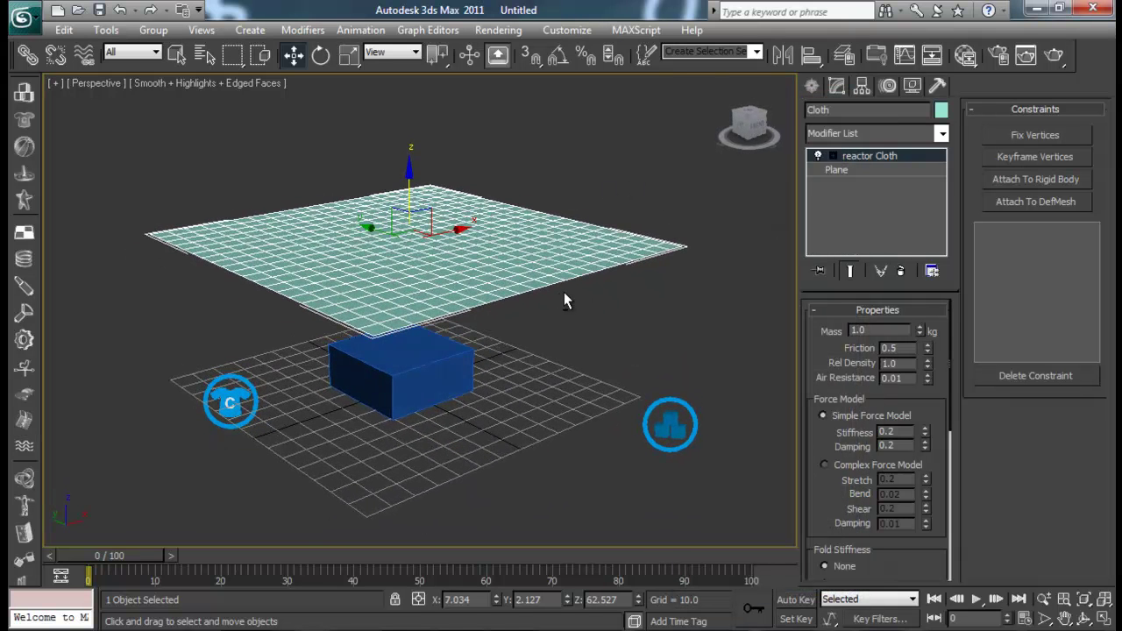
drag(42, 482, 55, 175)
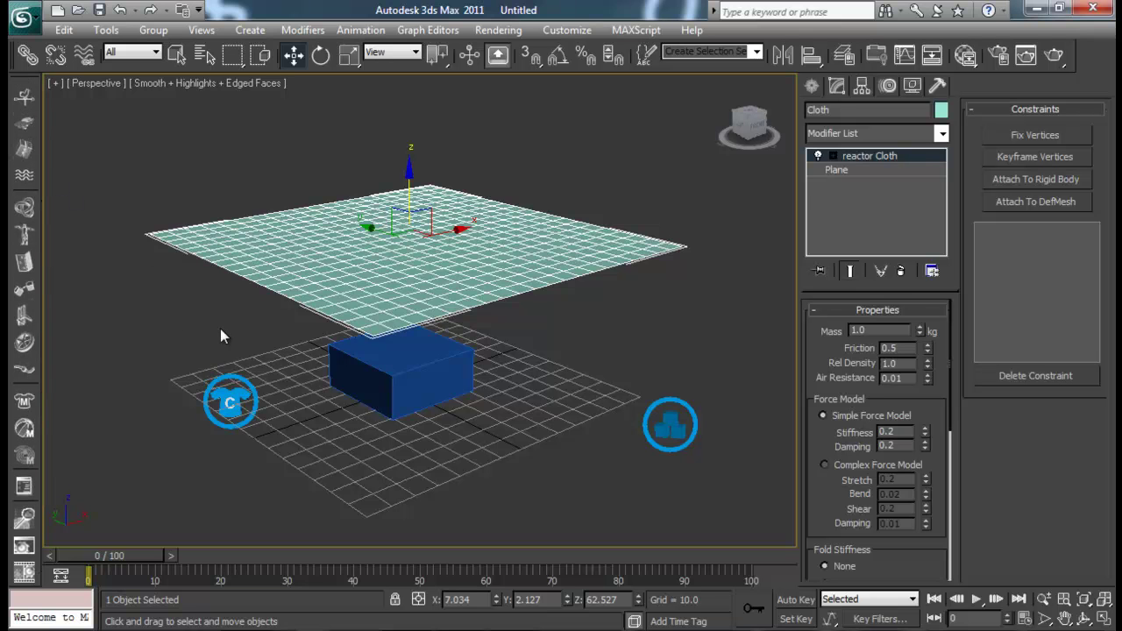
mouse_move(394, 282)
alt+middle_down()
mouse_move(434, 277)
mouse_move(405, 271)
alt+middle_up()
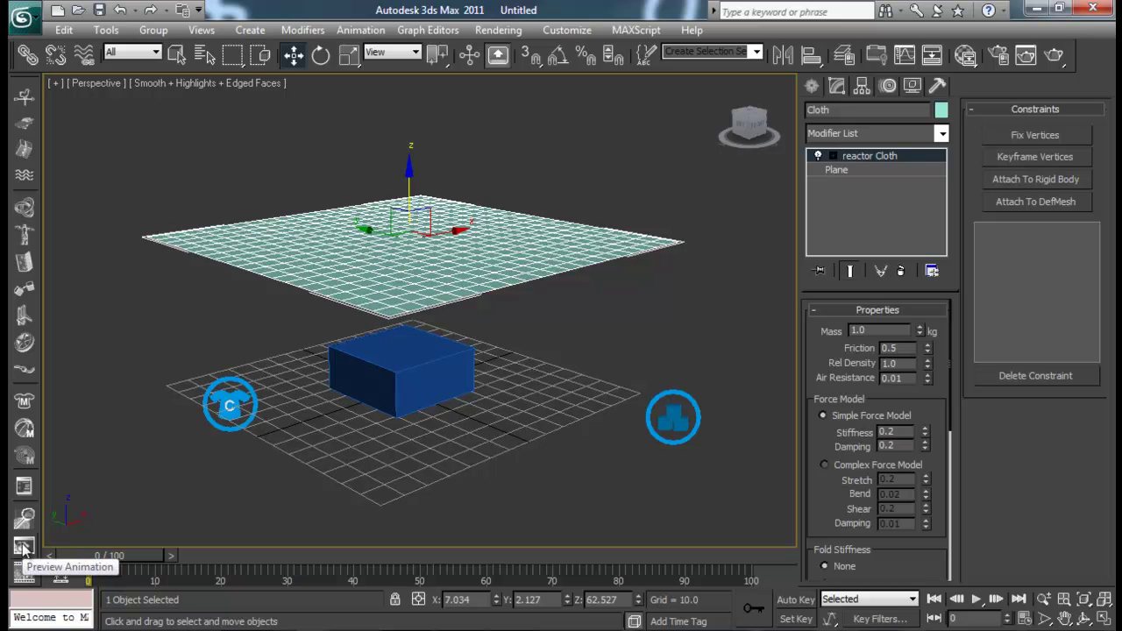
click(360, 30)
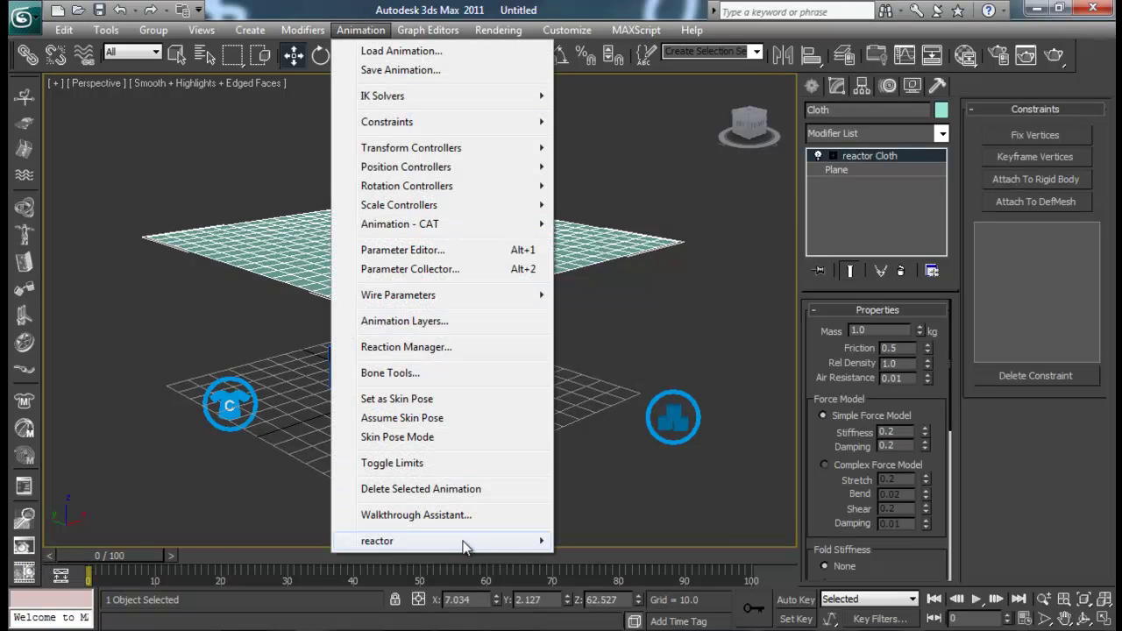
mouse_move(464, 546)
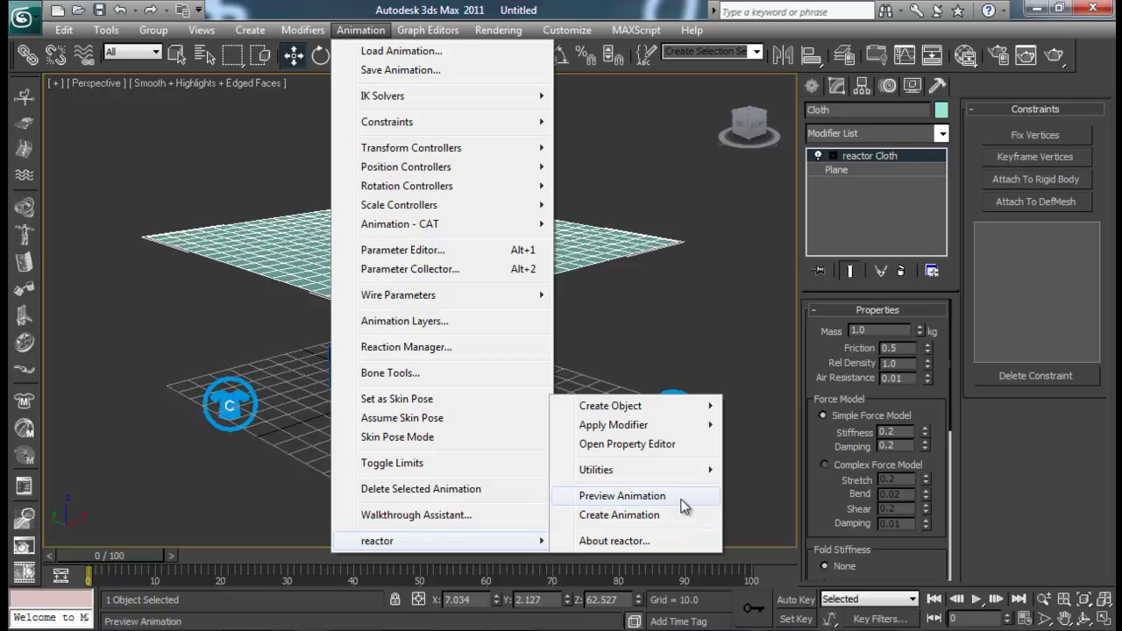
click(622, 496)
drag(316, 14, 708, 69)
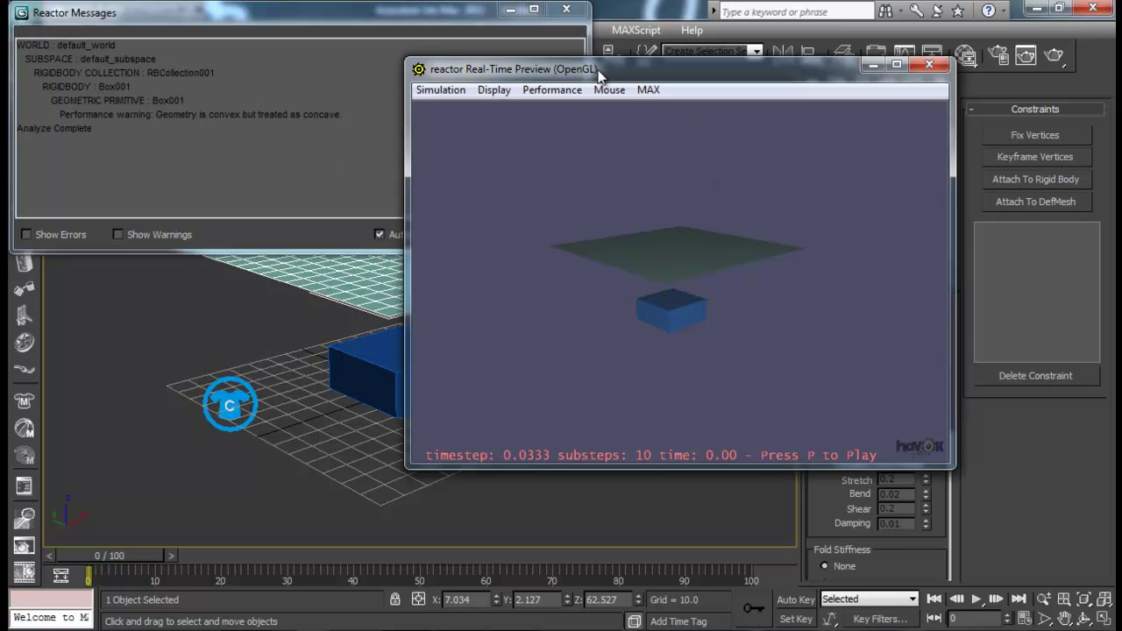
- Play the cloth simulation in the preview, pause it, and close the preview and messages windows
drag(736, 219, 779, 246)
drag(770, 248, 780, 247)
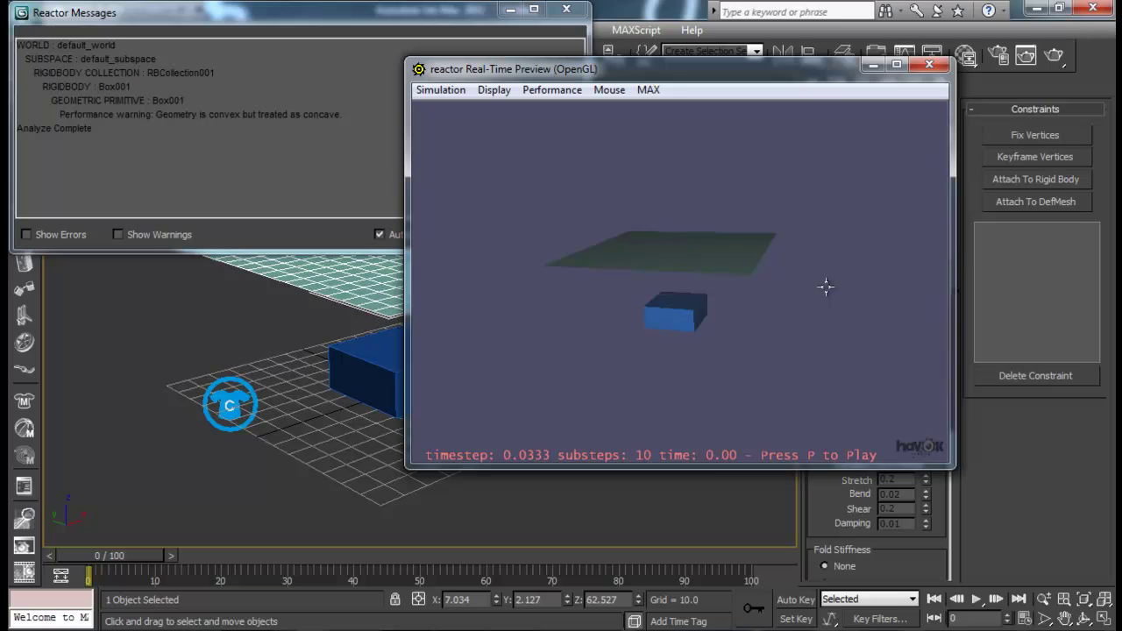
click(417, 90)
click(465, 111)
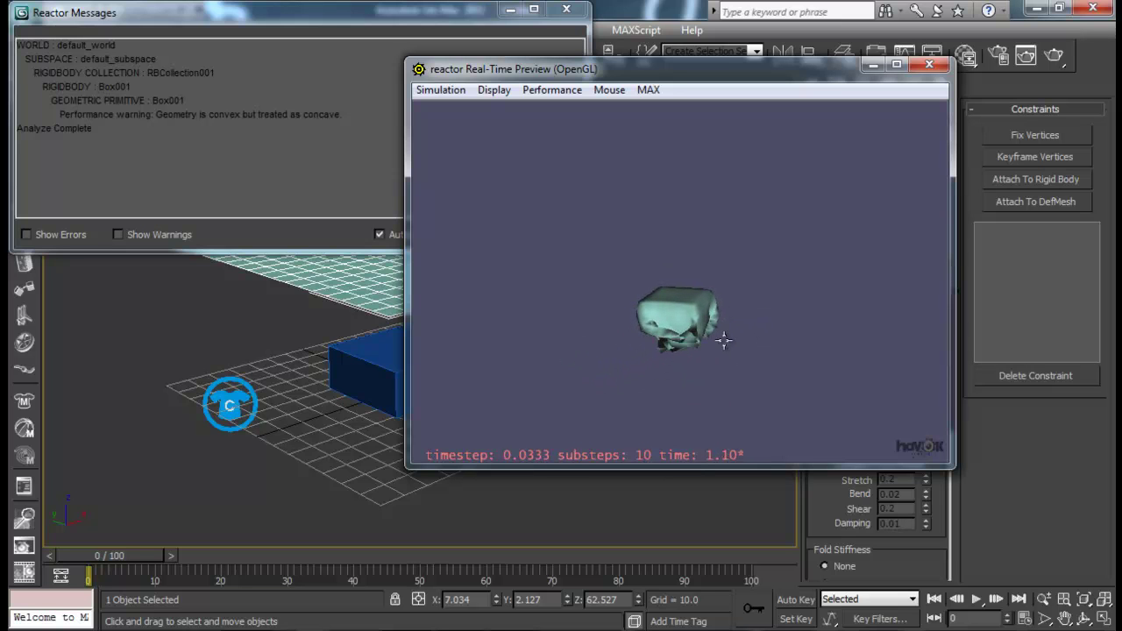
key(p)
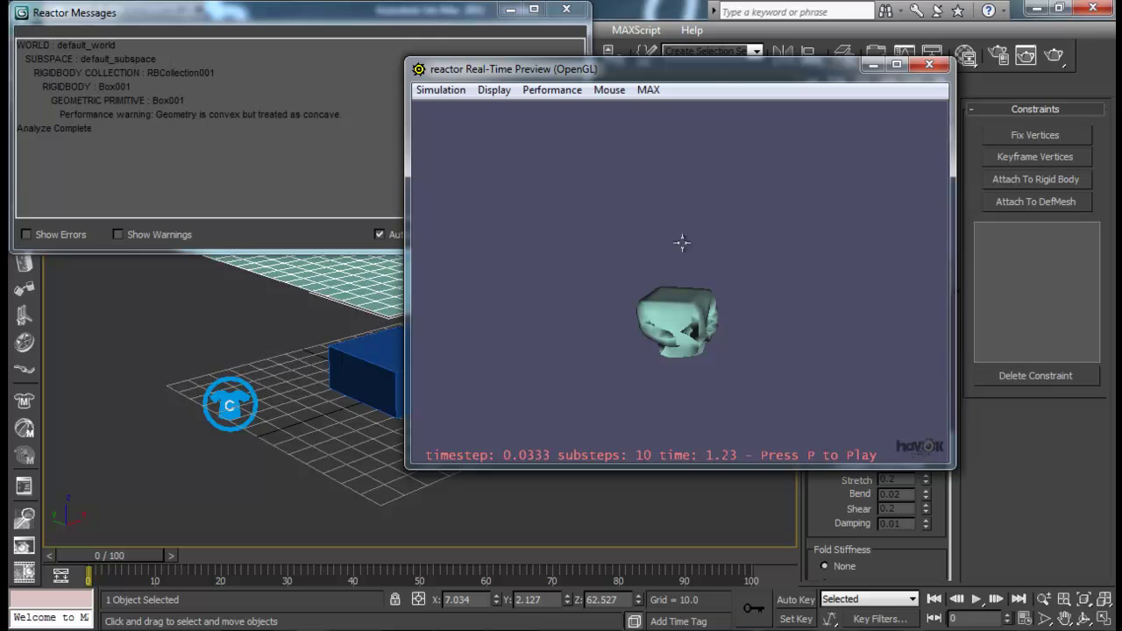
click(931, 68)
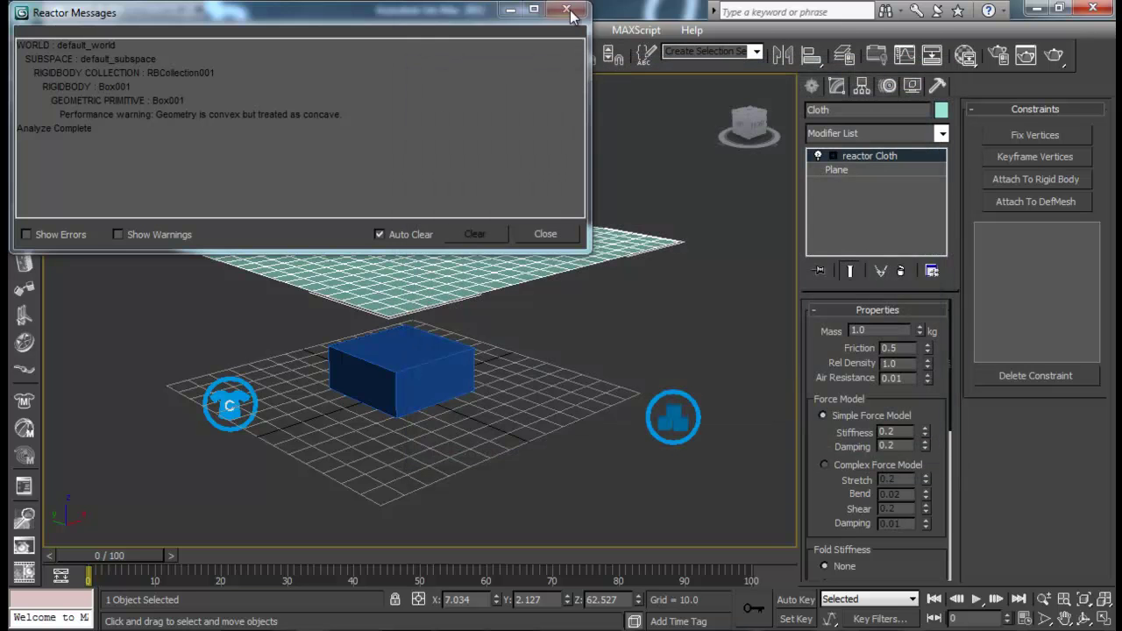
click(566, 9)
- Create the reactor animation of the cloth falling onto the box
alt+middle_drag(490, 222, 537, 243)
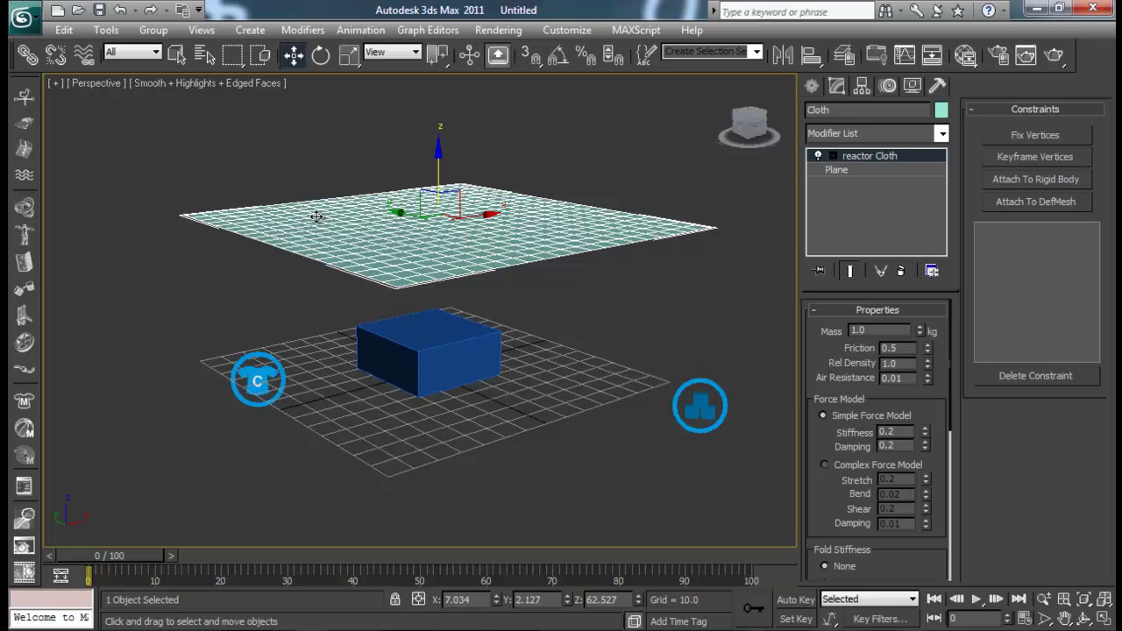
drag(104, 564, 52, 557)
key(w)
click(26, 574)
click(360, 29)
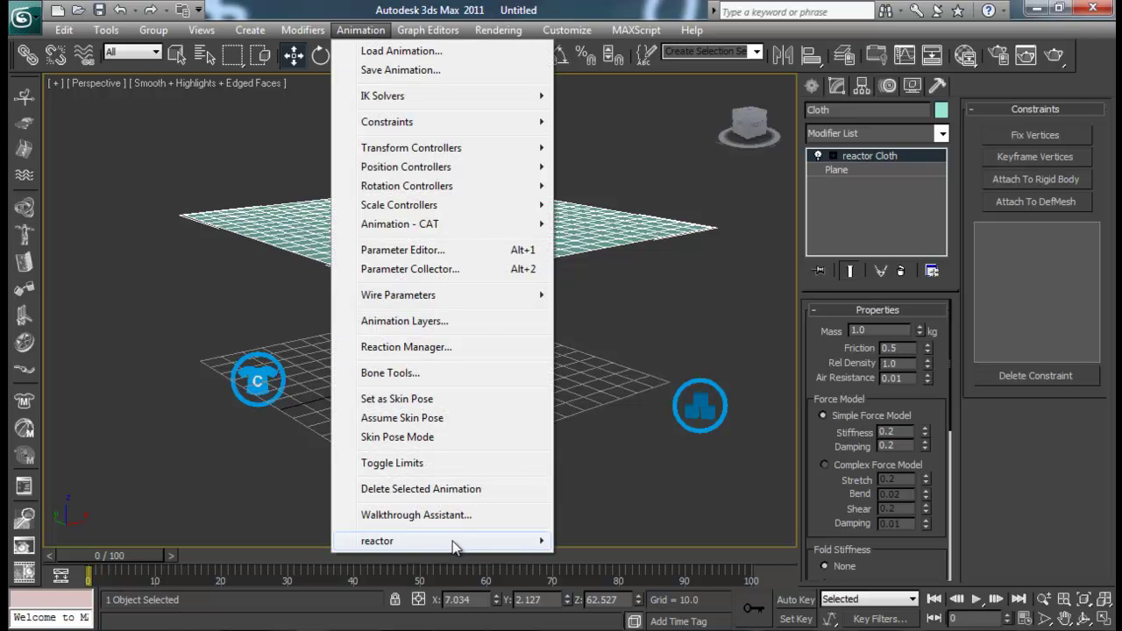
mouse_move(452, 540)
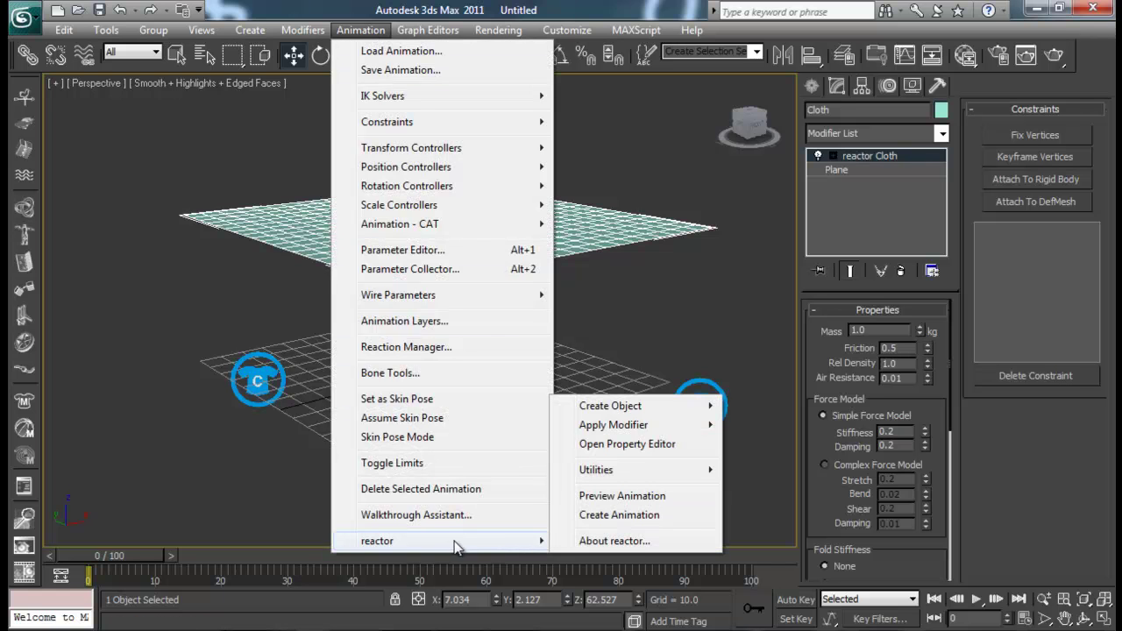
click(648, 518)
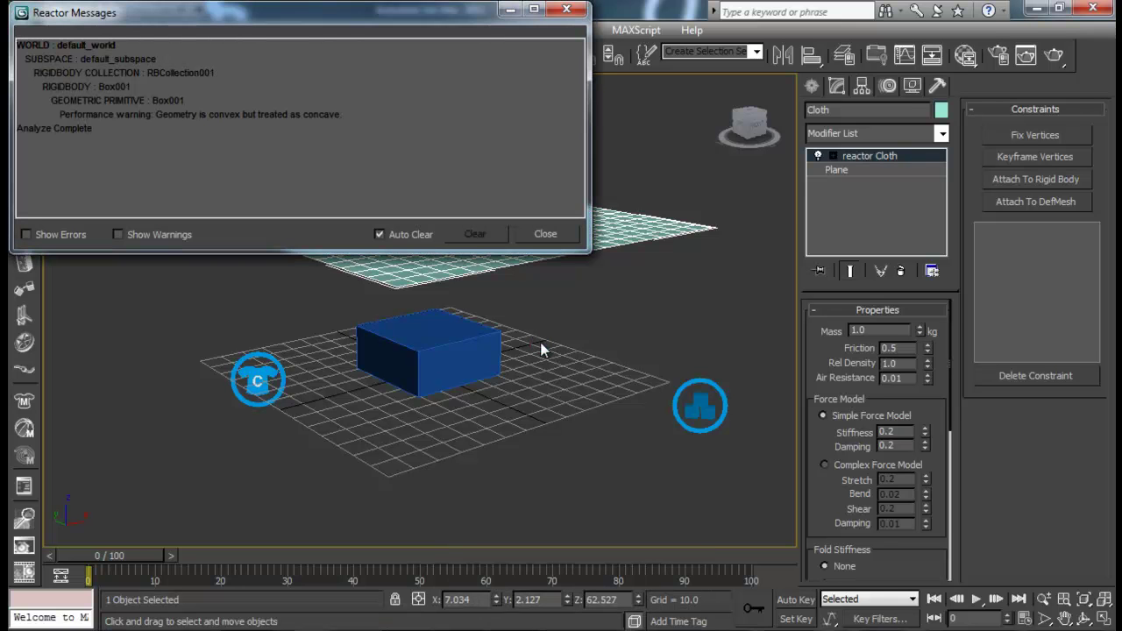
- Close the reactor messages window and scrub the timeline to check the created cloth animation
drag(331, 25, 444, 123)
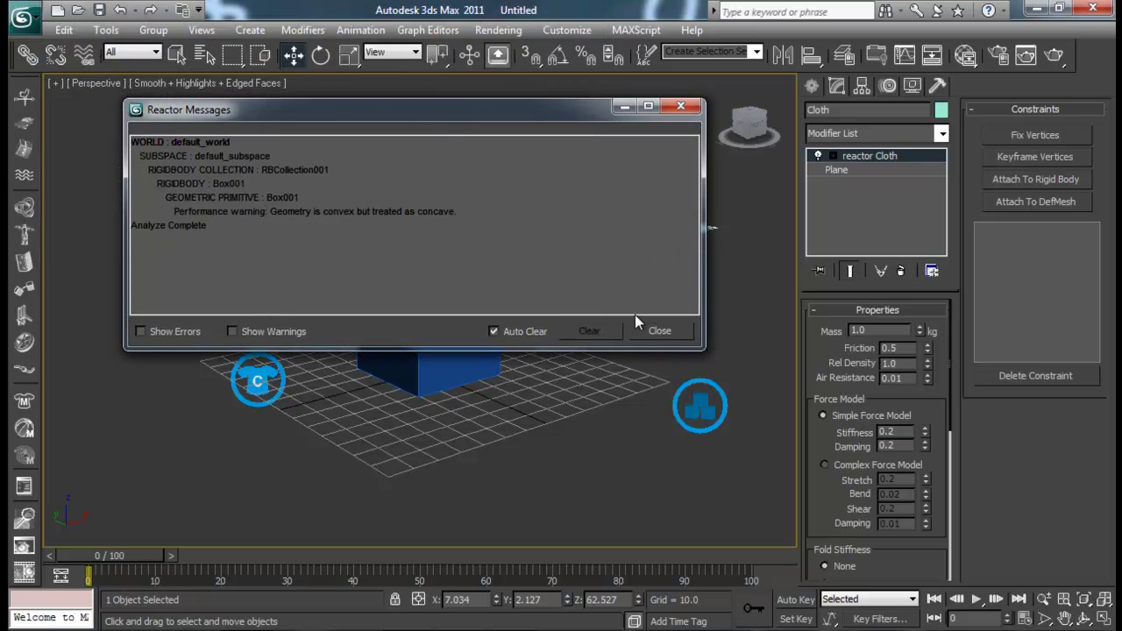
click(658, 333)
drag(111, 557, 75, 535)
key(w)
- Delete the rigid body collection and cloth collection helpers from the scene
click(707, 405)
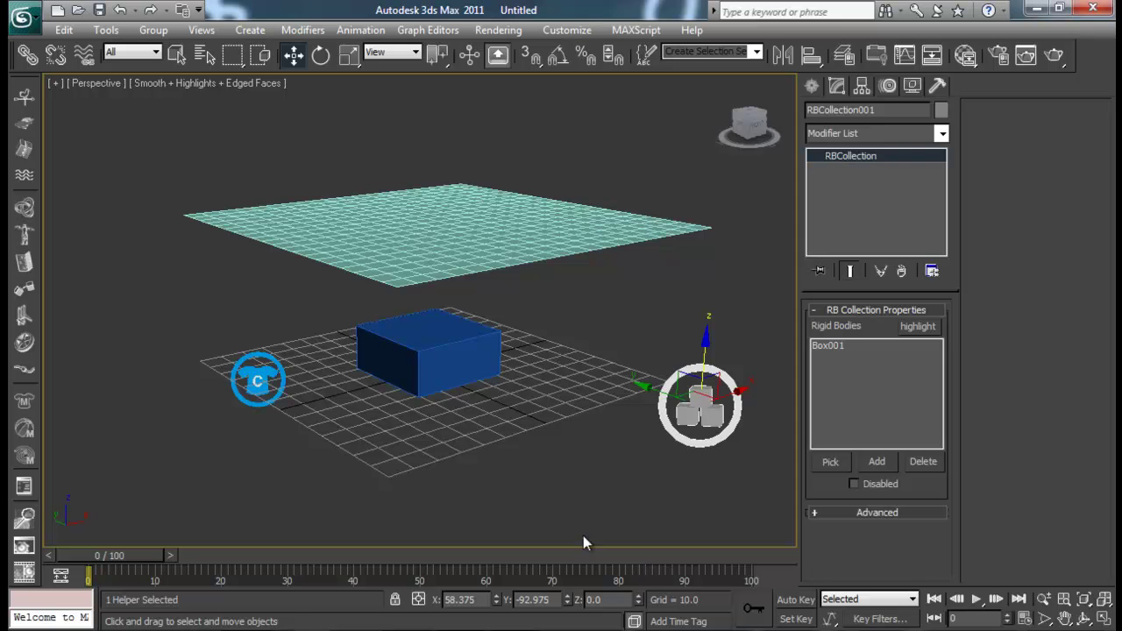
ctrl+drag(145, 300, 266, 429)
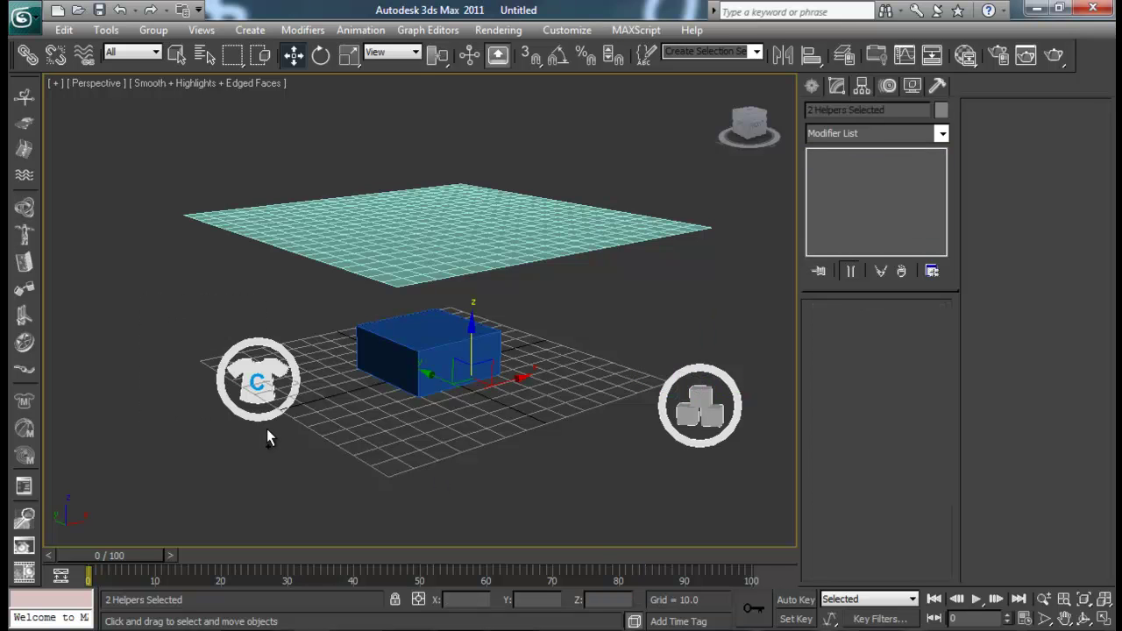
key(Delete)
drag(117, 555, 88, 568)
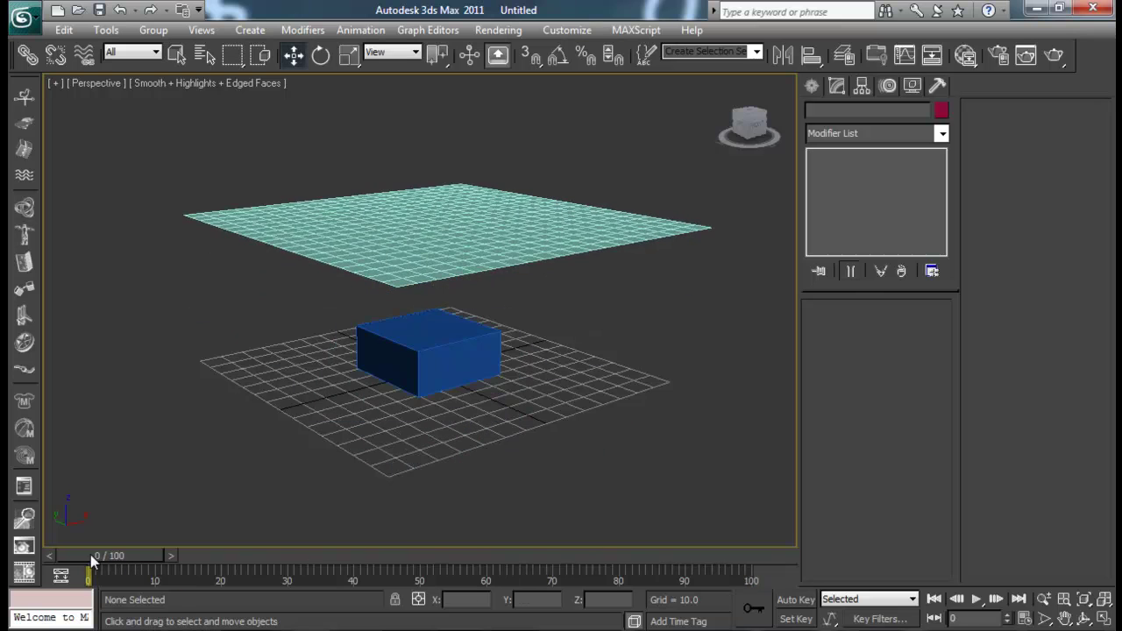
- Select the cloth plane and move the animation to frame 48
alt+middle_drag(384, 275, 464, 317)
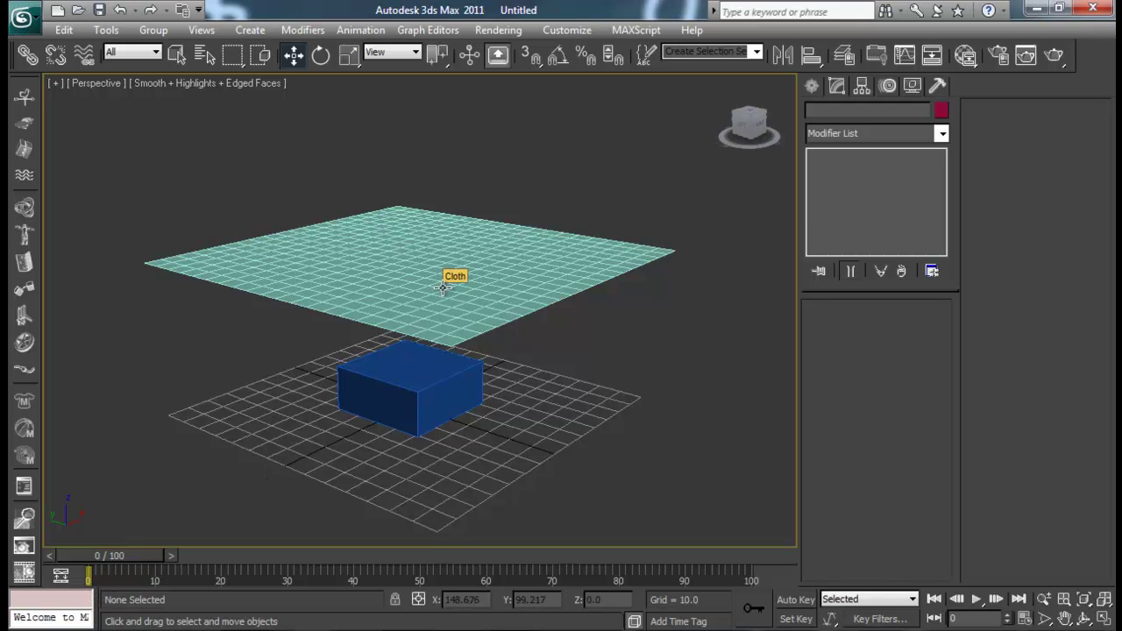
alt+middle_drag(497, 289, 426, 307)
click(425, 248)
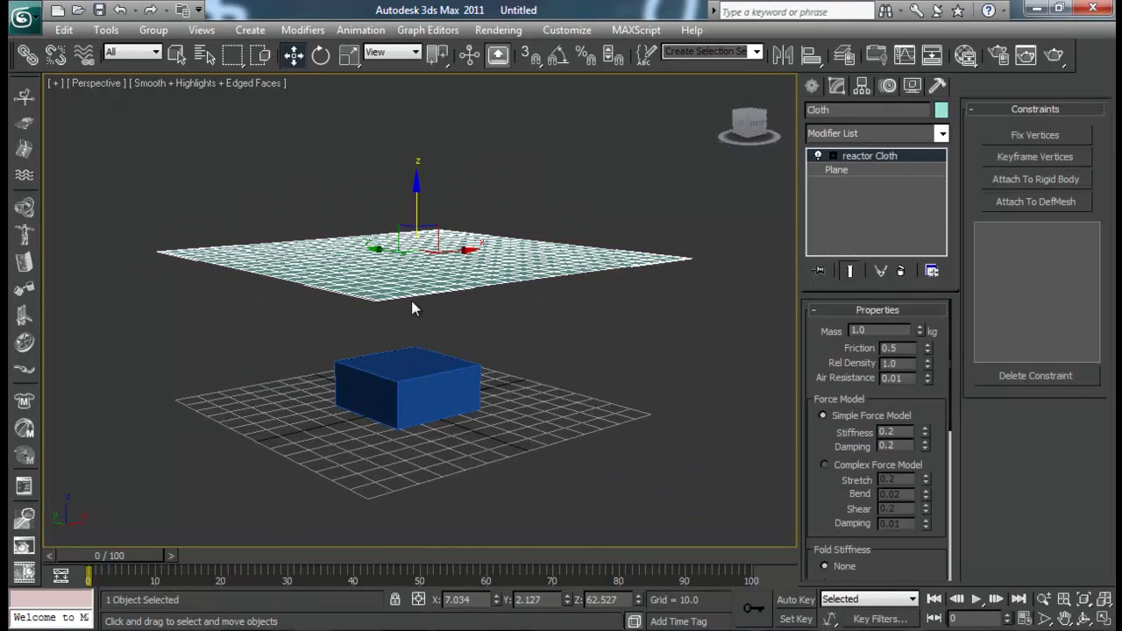
drag(110, 564, 407, 571)
key(w)
alt+middle_drag(450, 438, 488, 396)
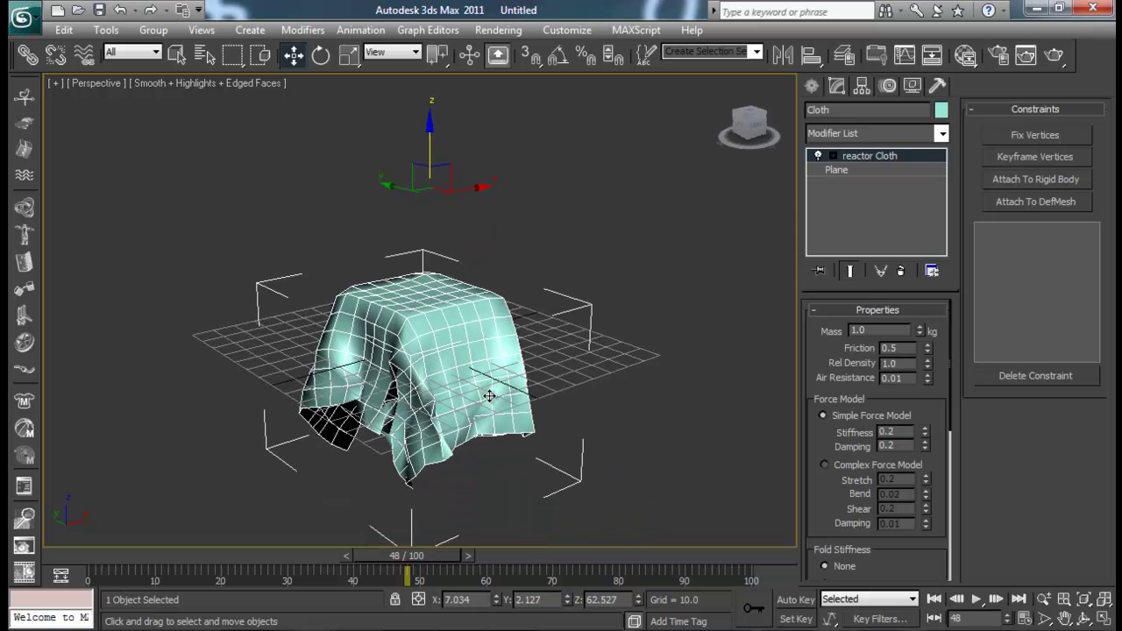
- Apply a TurboSmooth modifier with 2 iterations to the cloth and deselect it
click(835, 132)
text(tu)
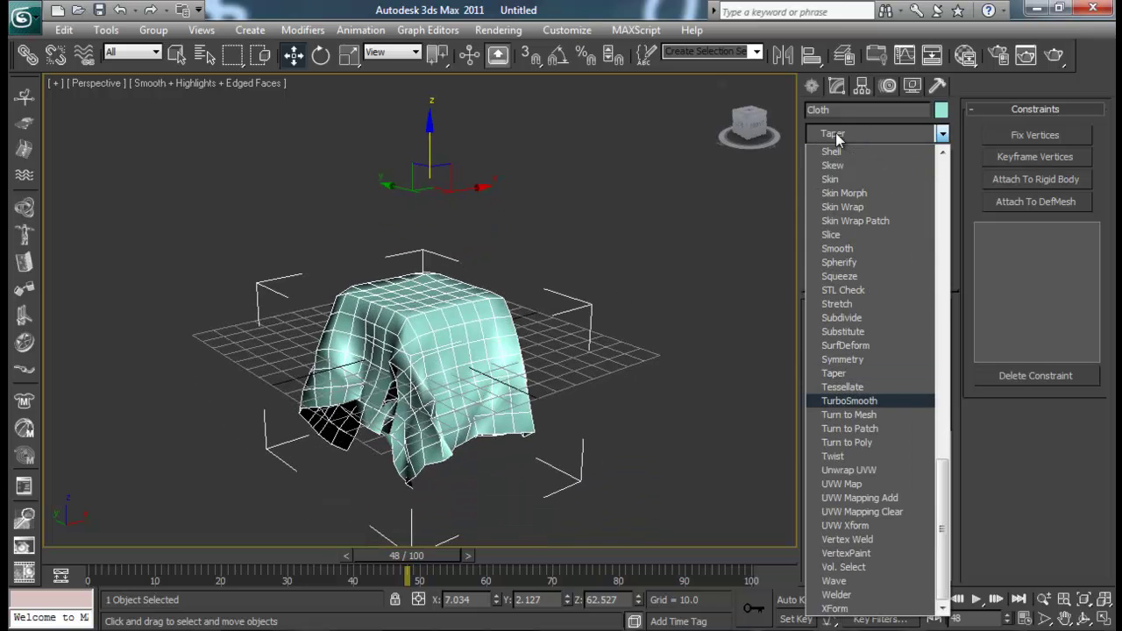
key(Return)
alt+middle_drag(486, 360, 461, 359)
click(932, 334)
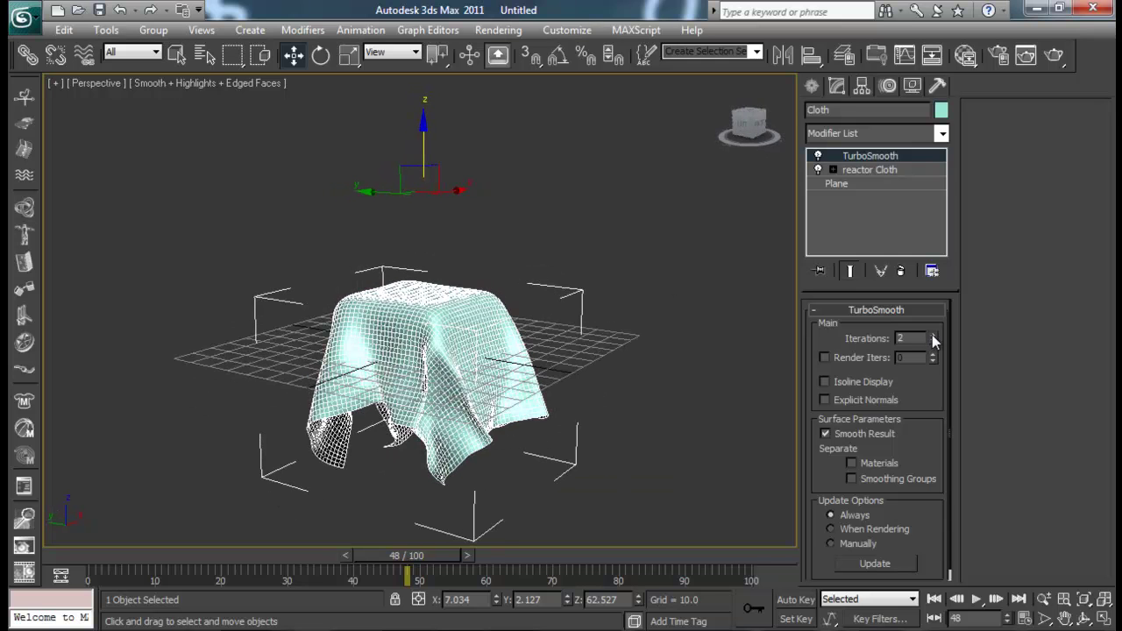
alt+middle_drag(541, 388, 645, 366)
click(646, 366)
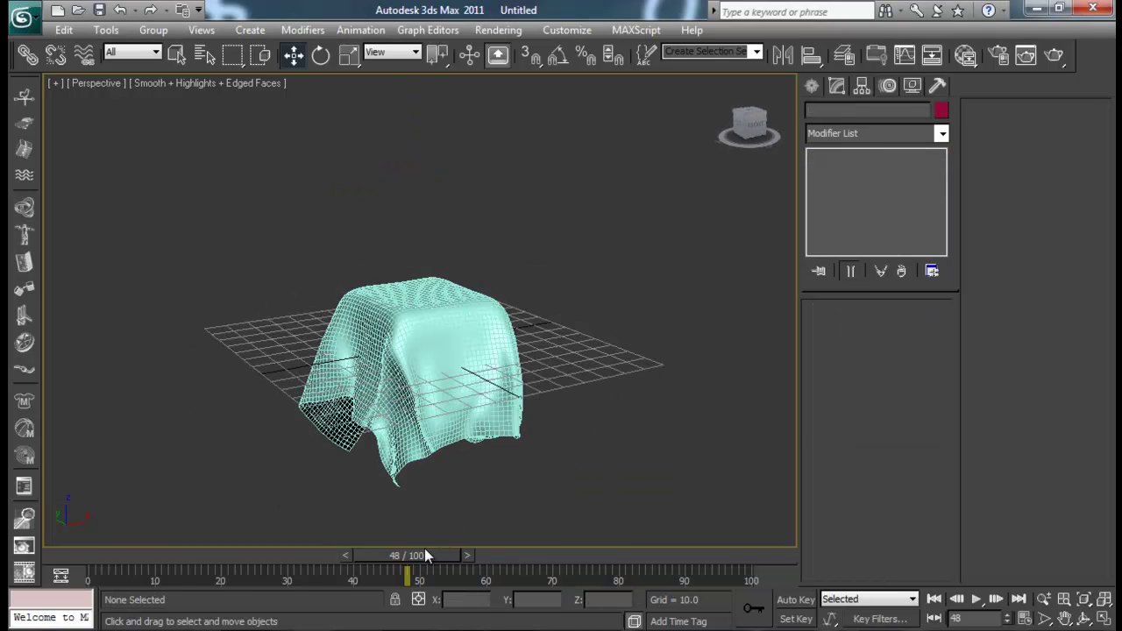
- Turn off the edged faces display and scrub the smoothed cloth animation to frame 70
key(F4)
drag(406, 554, 536, 568)
key(w)
alt+middle_drag(525, 412, 552, 412)
drag(576, 570, 566, 517)
- Select the cloth, go to frame 51 of its animation, and convert it to an editable poly
click(496, 389)
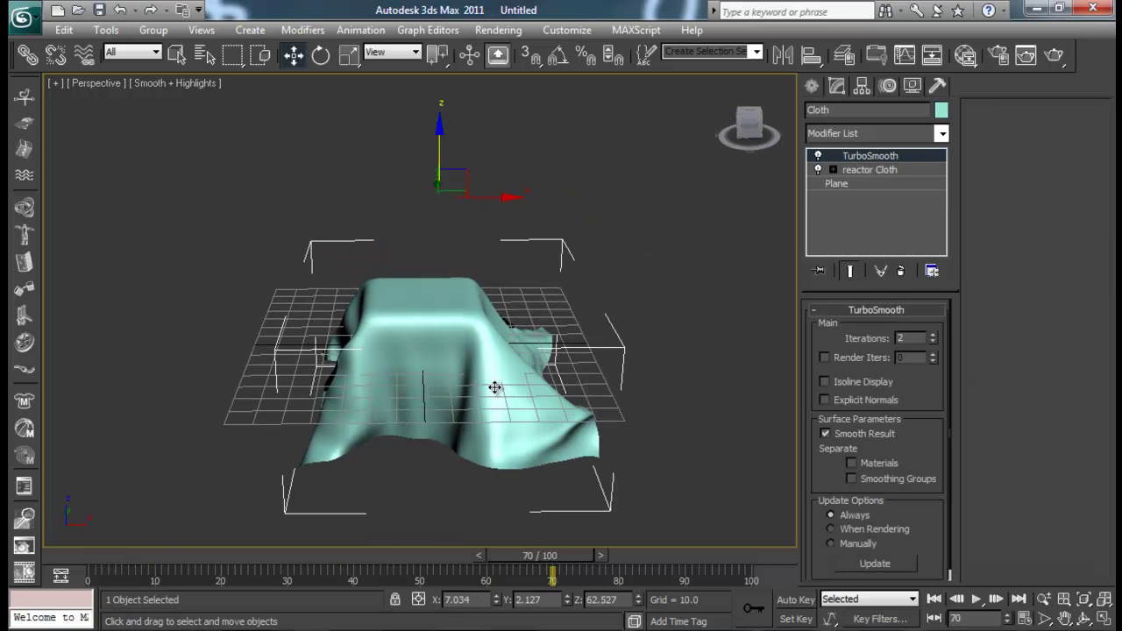
drag(559, 557, 453, 560)
key(w)
alt+middle_drag(490, 401, 503, 360)
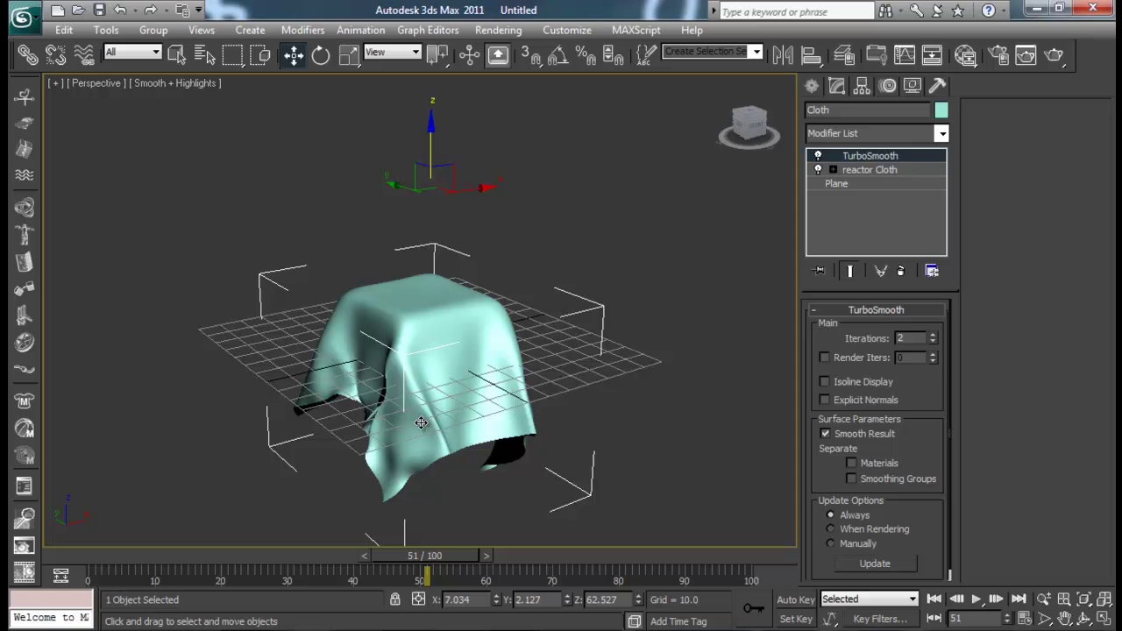
right_click(339, 351)
mouse_move(430, 509)
click(539, 517)
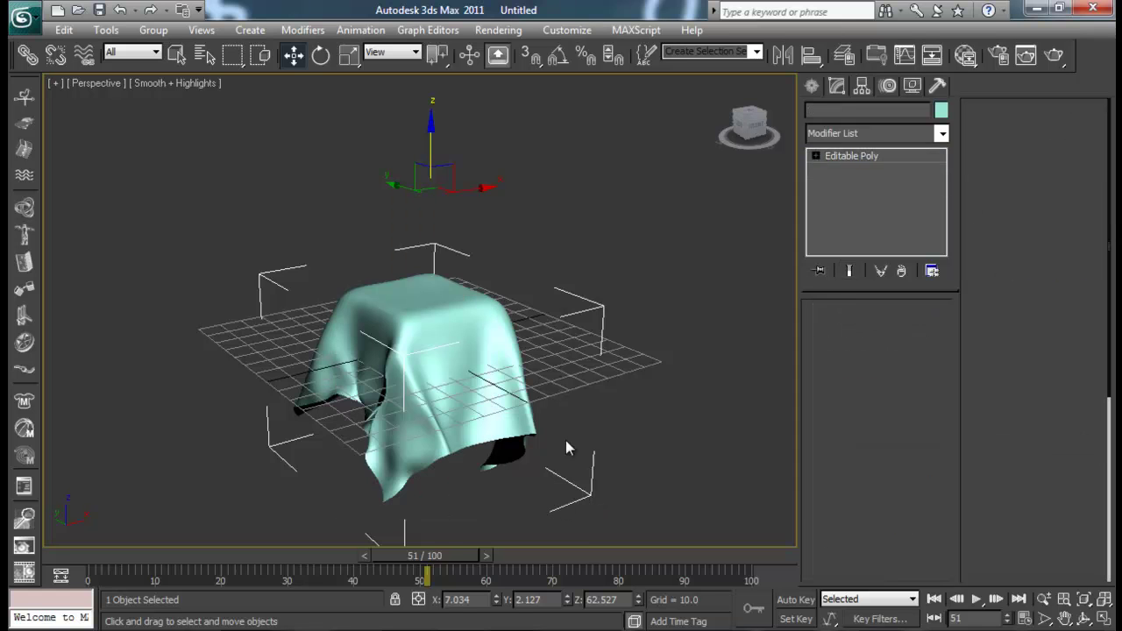
- Scrub the timeline to check whether the converted cloth still animates and examine its folds from all sides
drag(425, 555, 872, 568)
key(w)
alt+middle_drag(490, 351, 926, 365)
mouse_move(529, 353)
alt+middle_down()
mouse_move(616, 342)
mouse_move(508, 352)
alt+middle_up()
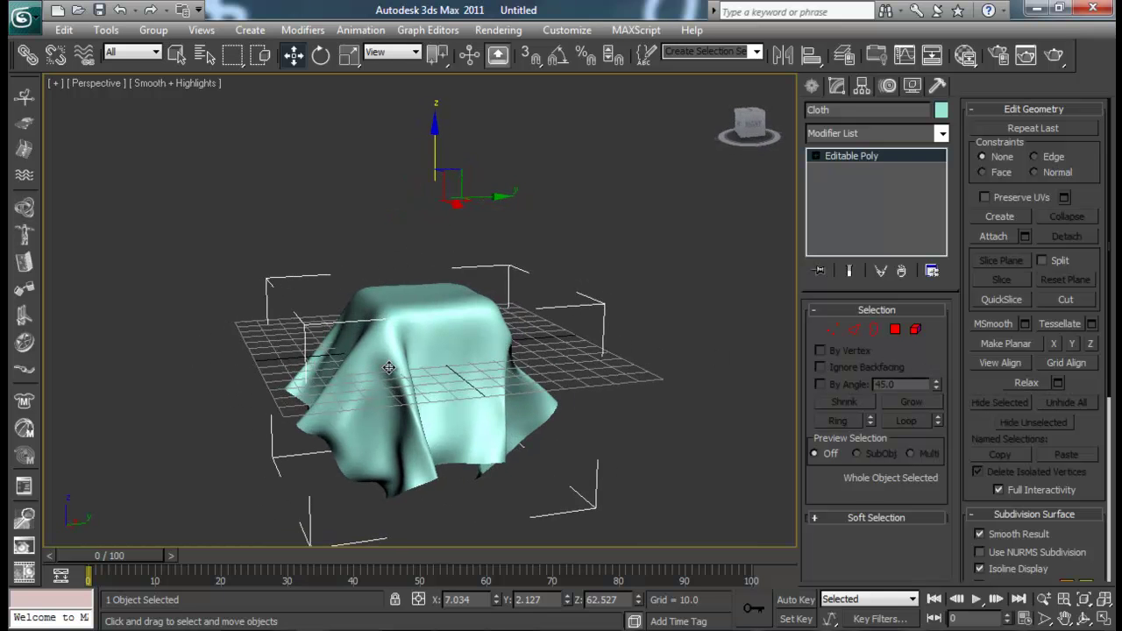
alt+middle_drag(618, 359, 645, 376)
alt+middle_drag(468, 371, 586, 366)
alt+middle_drag(510, 365, 421, 332)
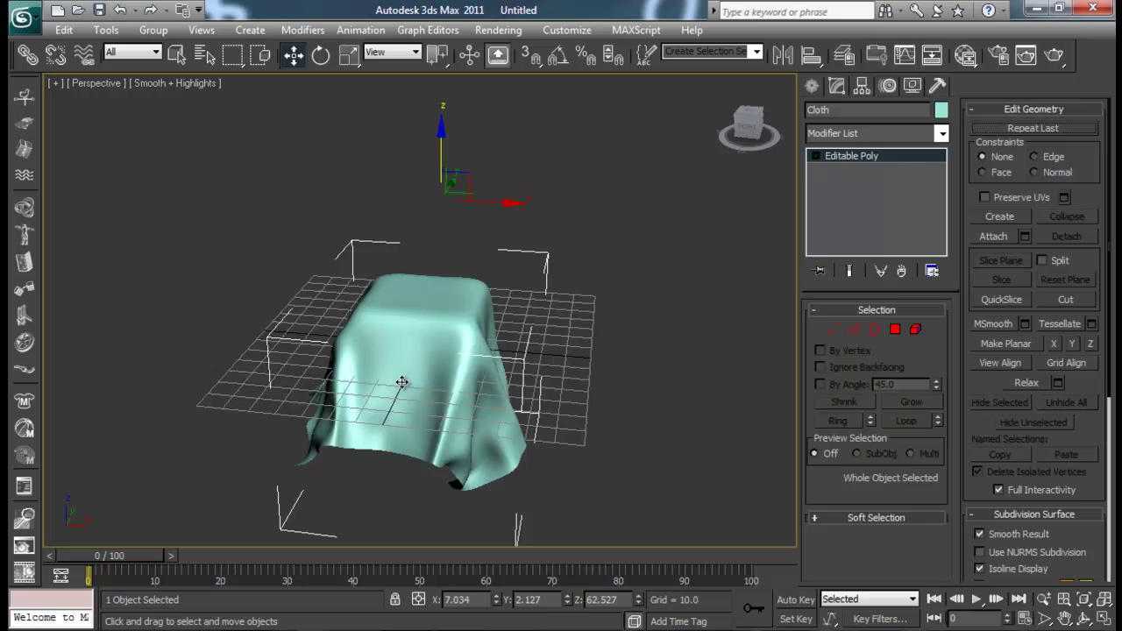
alt+middle_drag(447, 377, 418, 421)
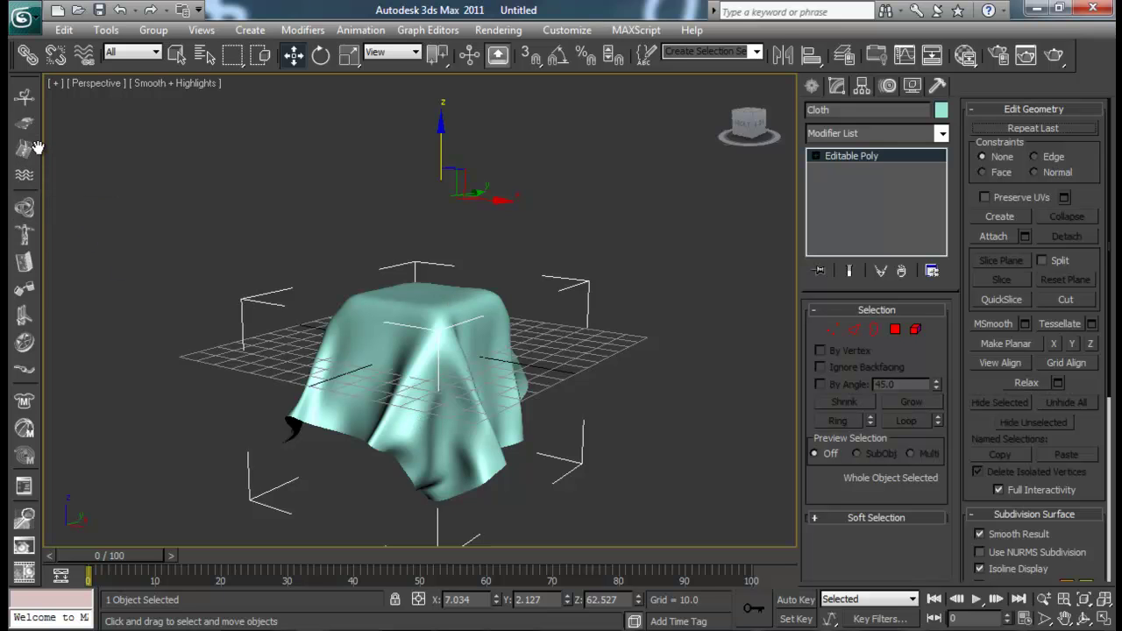
drag(35, 175, 24, 478)
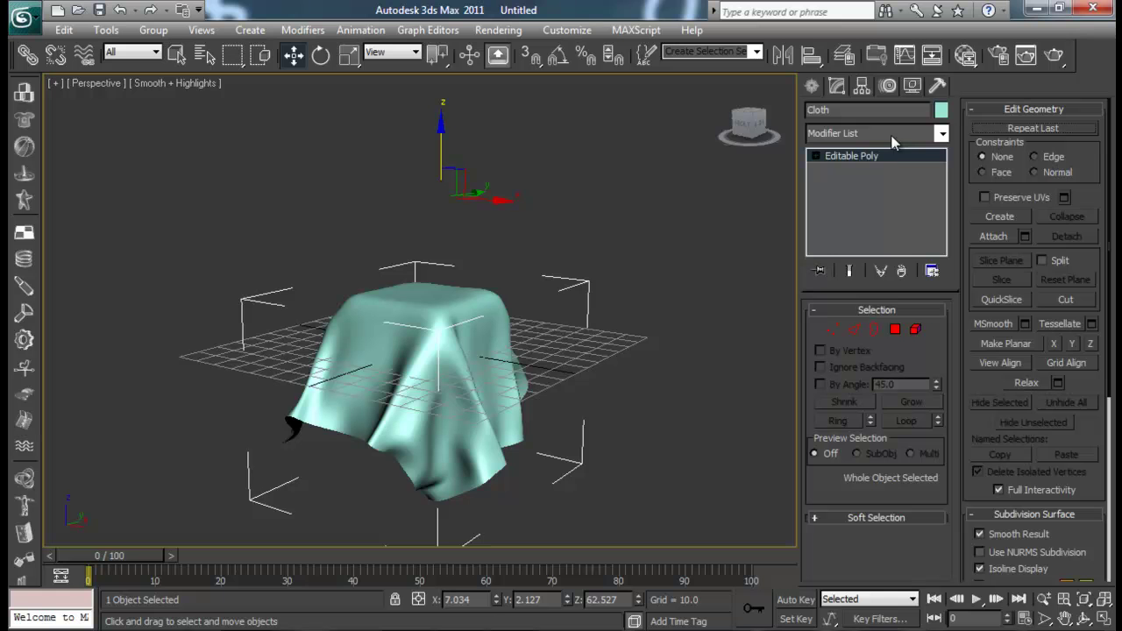
alt+middle_drag(557, 306, 618, 325)
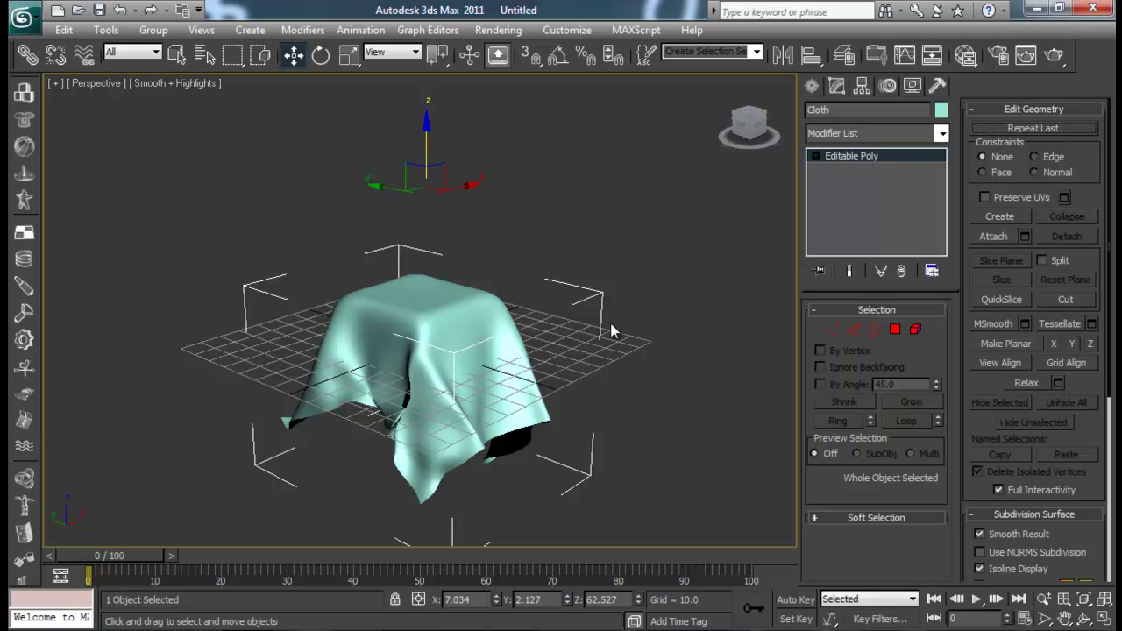
alt+middle_drag(519, 370, 346, 291)
alt+middle_drag(296, 351, 537, 326)
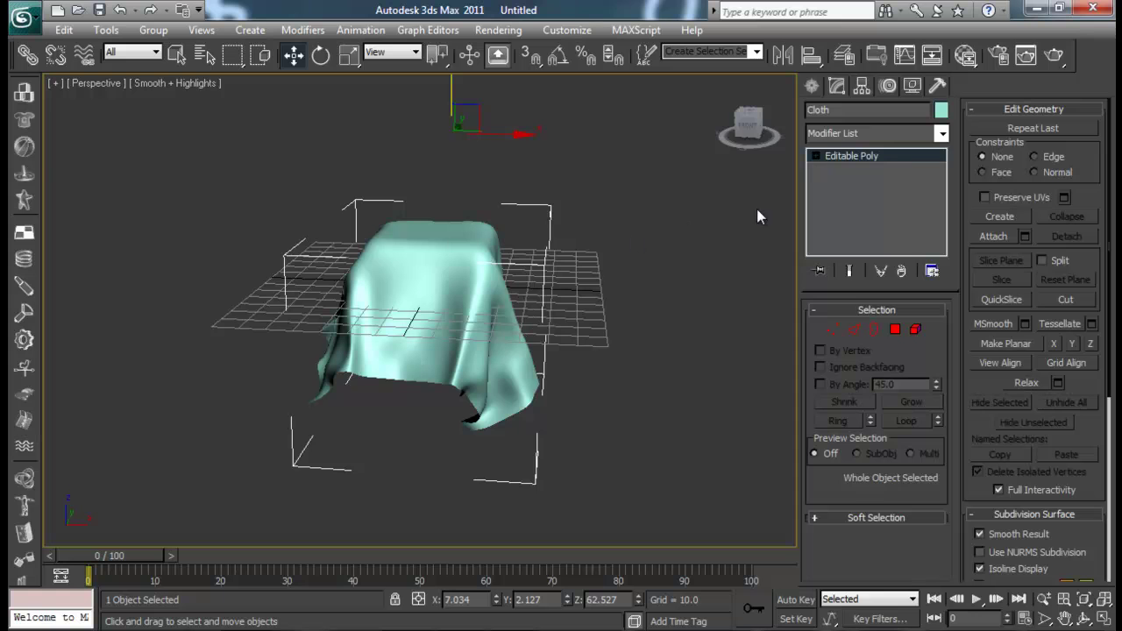
click(867, 136)
scroll(893, 337, down, 3)
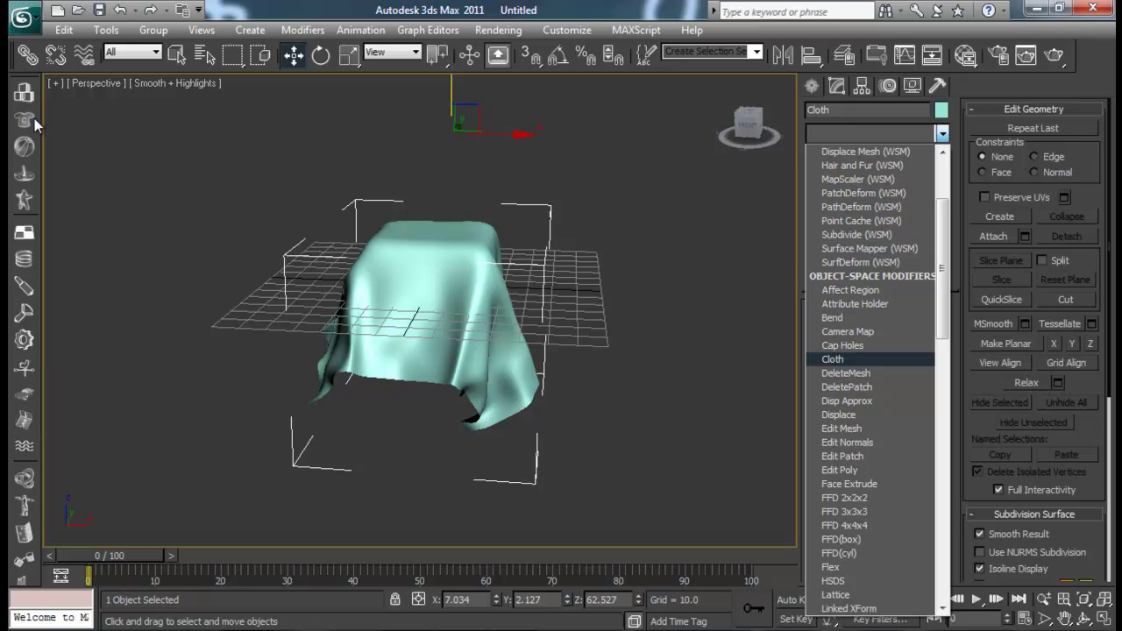
click(855, 359)
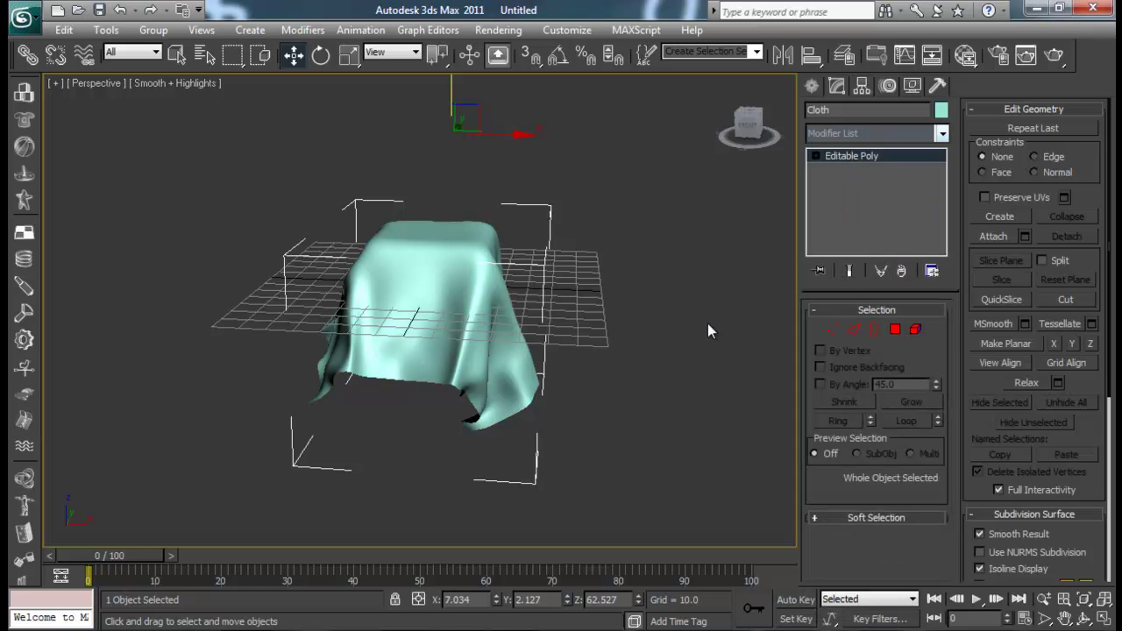
alt+middle_drag(678, 314, 610, 311)
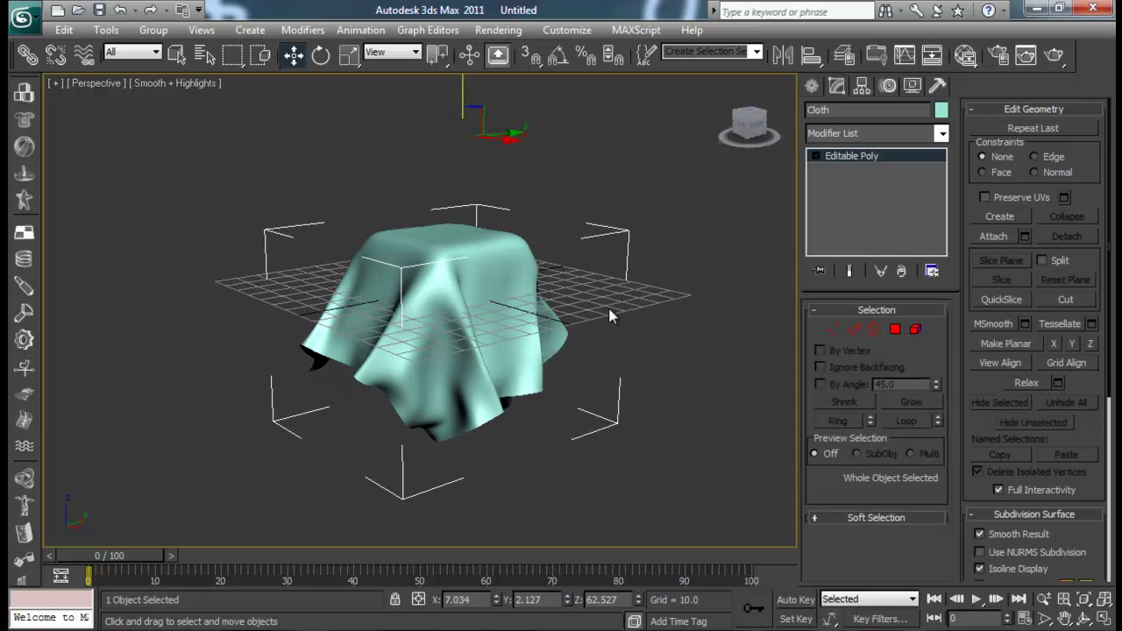
alt+middle_drag(601, 211, 445, 283)
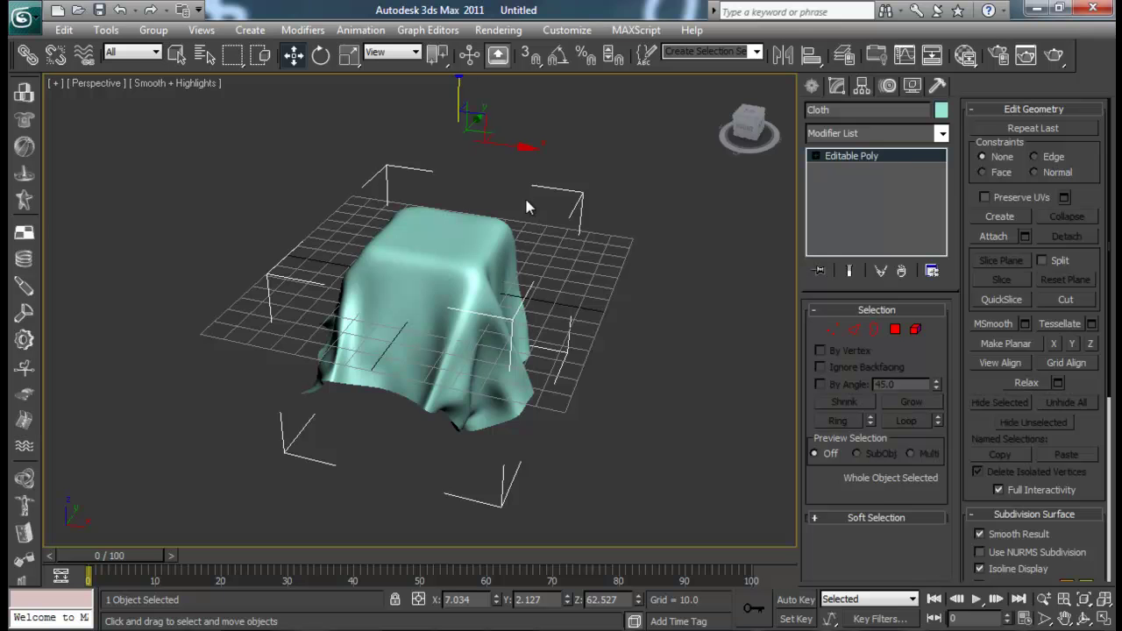
alt+middle_drag(528, 210, 538, 182)
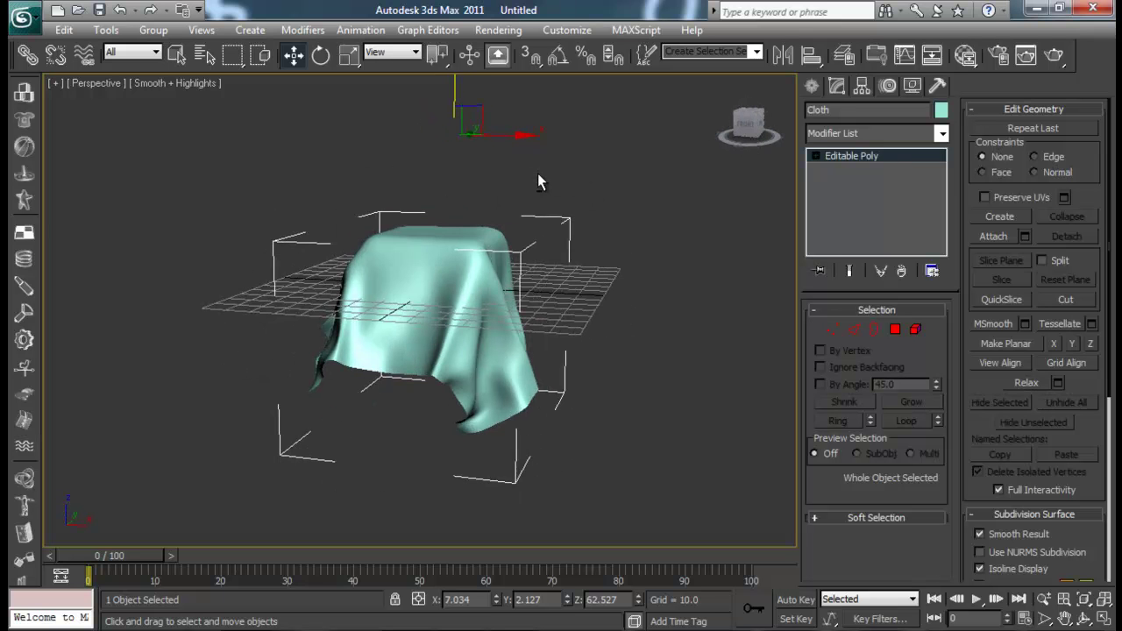